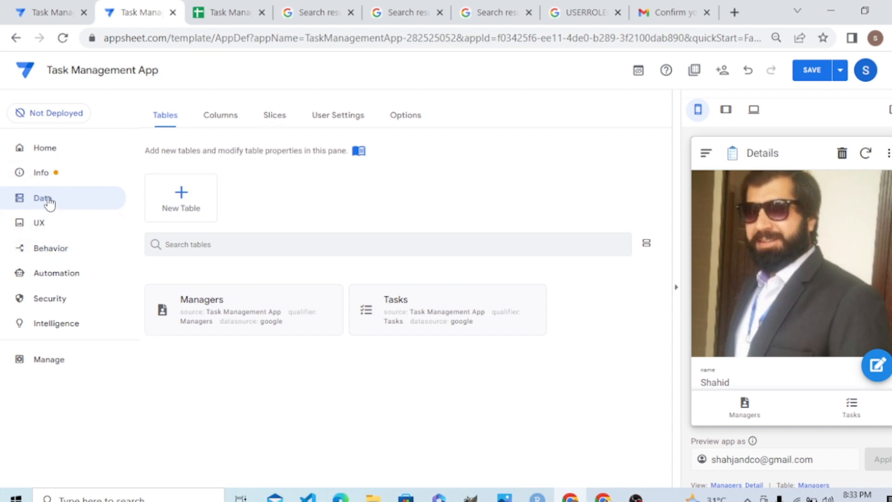
- Create a new blank slice in the app's data
left_click(279, 123)
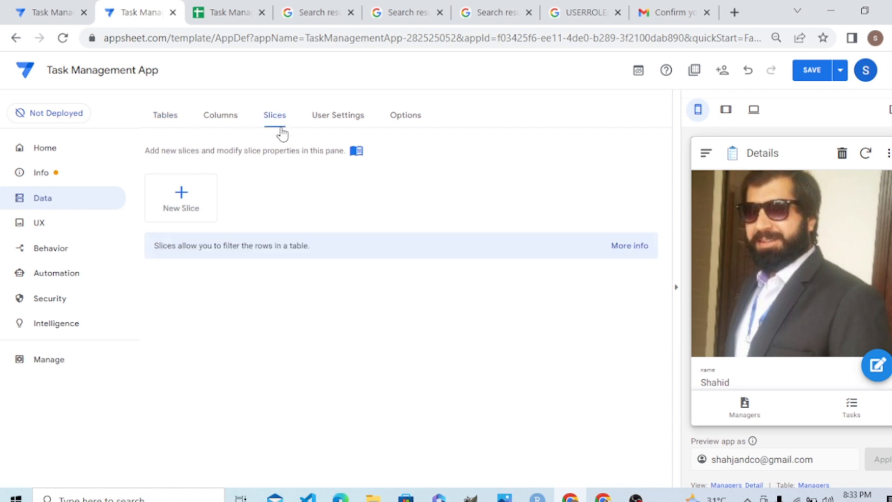
left_click(196, 209)
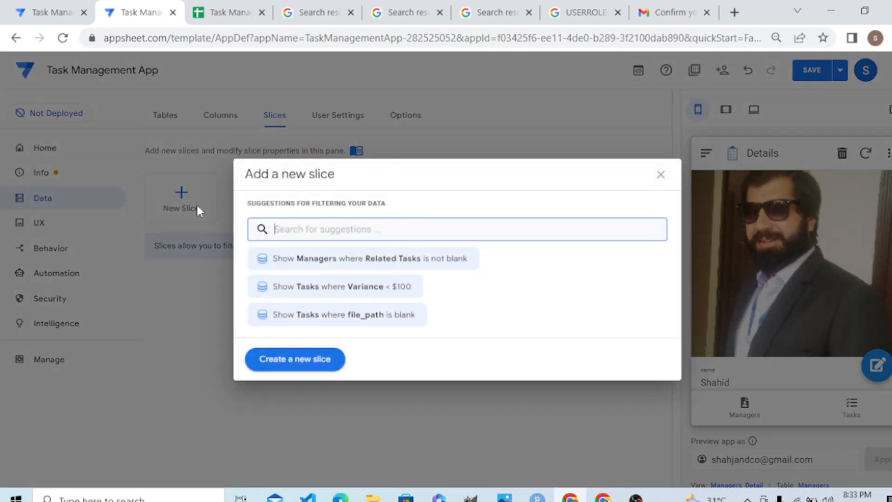
left_click(304, 364)
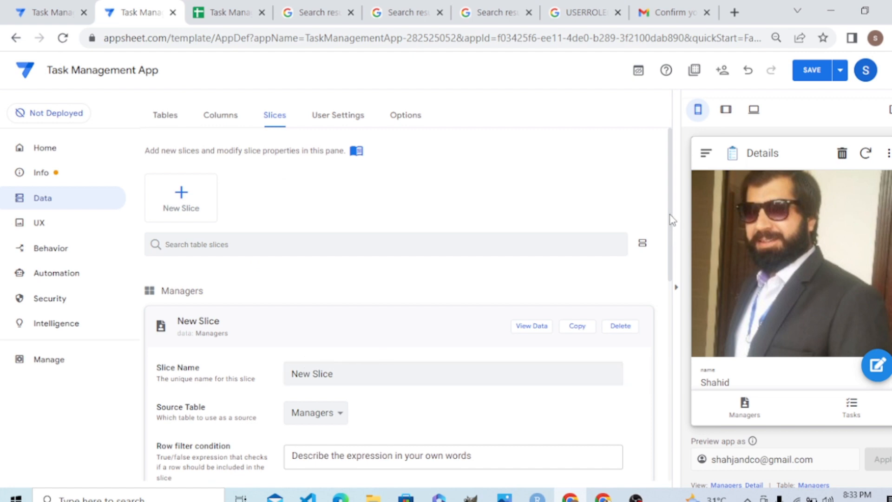
left_click_drag(670, 219, 671, 291)
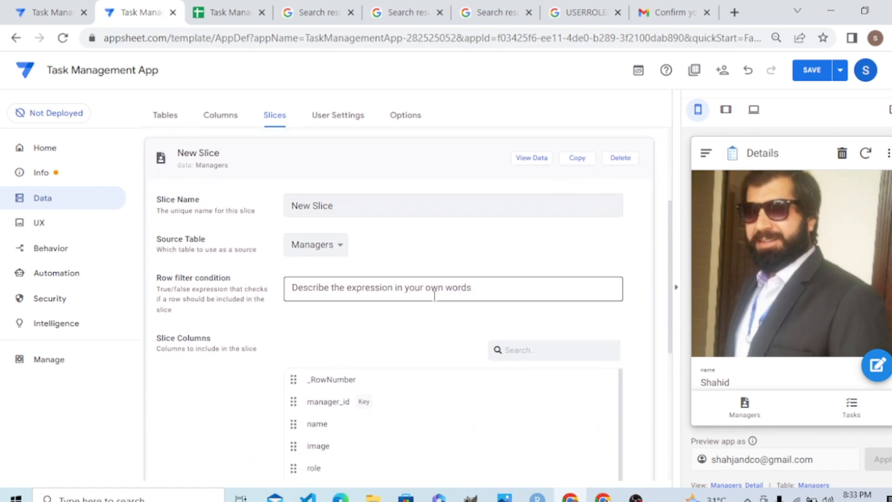
- Name the new slice Complete Task and set its source table to Tasks
left_click(339, 206)
key("BackSpace")
key("BackSpace")
key("BackSpace")
key("BackSpace")
key("BackSpace")
key("BackSpace")
key("BackSpace")
key("BackSpace")
key("BackSpace")
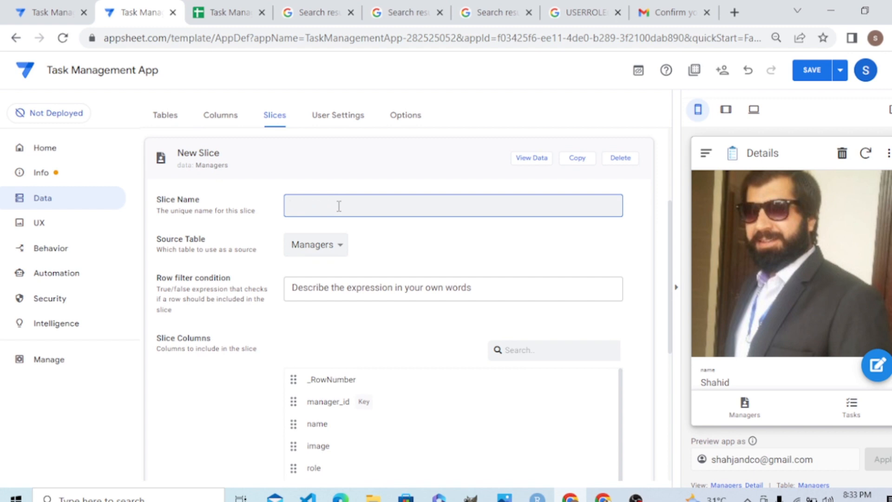
type("Complete task")
left_click(339, 244)
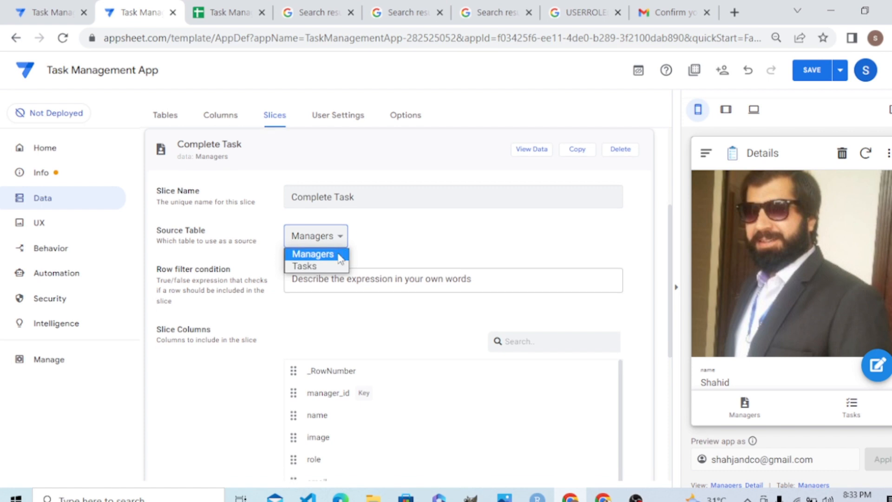
left_click(328, 267)
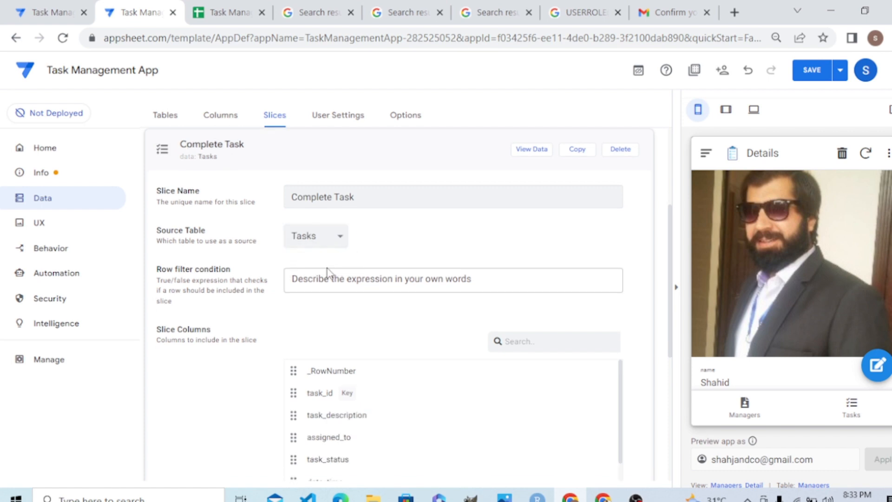
- Give the Complete Task slice the custom row filter [task_status] = "Complete" and save the expression
left_click(458, 281)
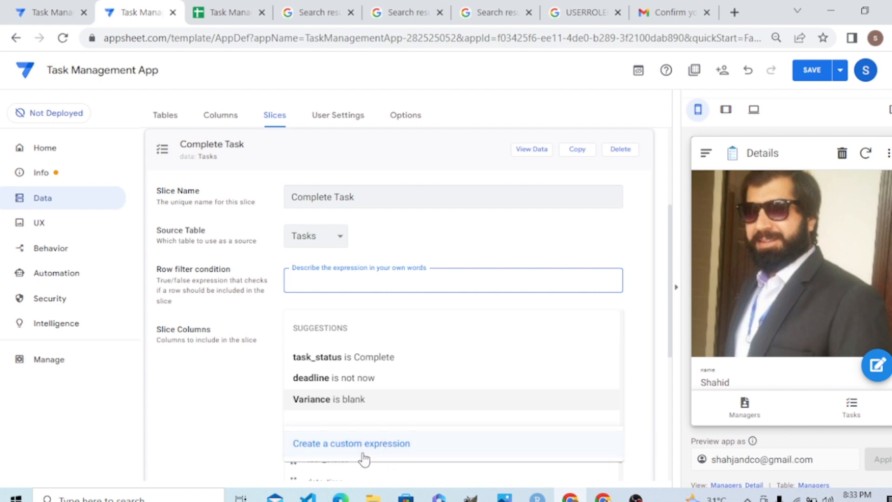
left_click(389, 450)
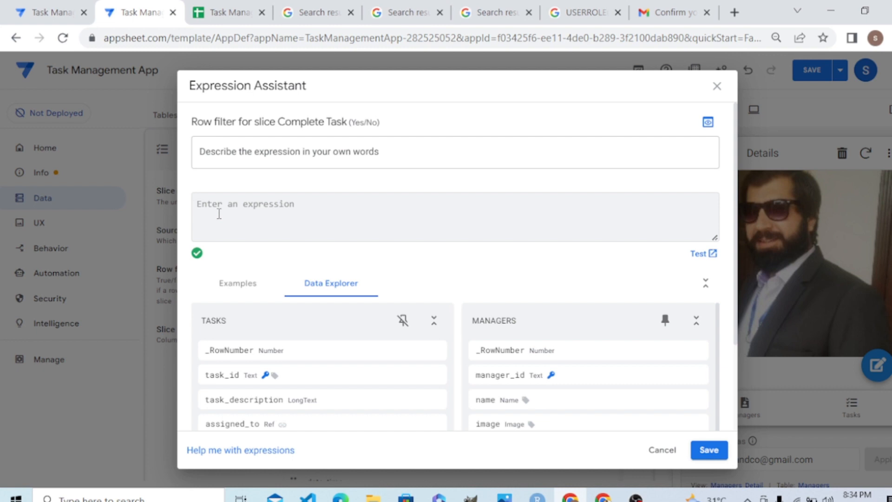
left_click(219, 213)
type("[")
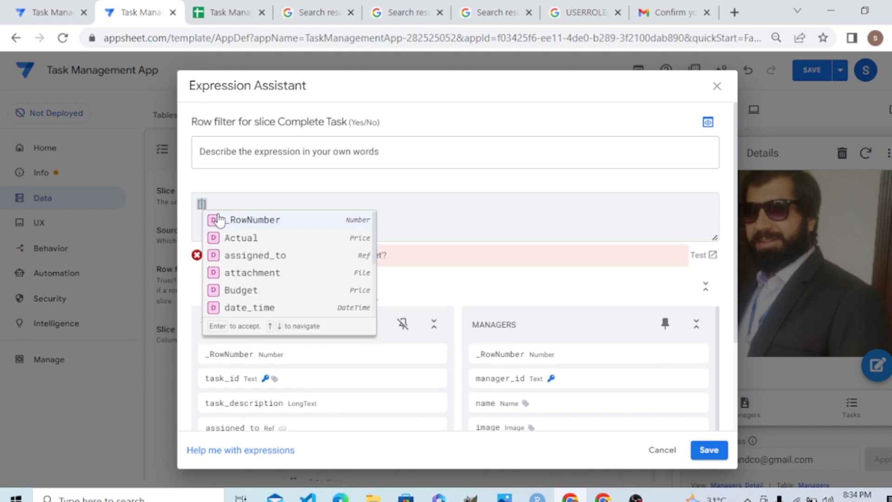
type("task")
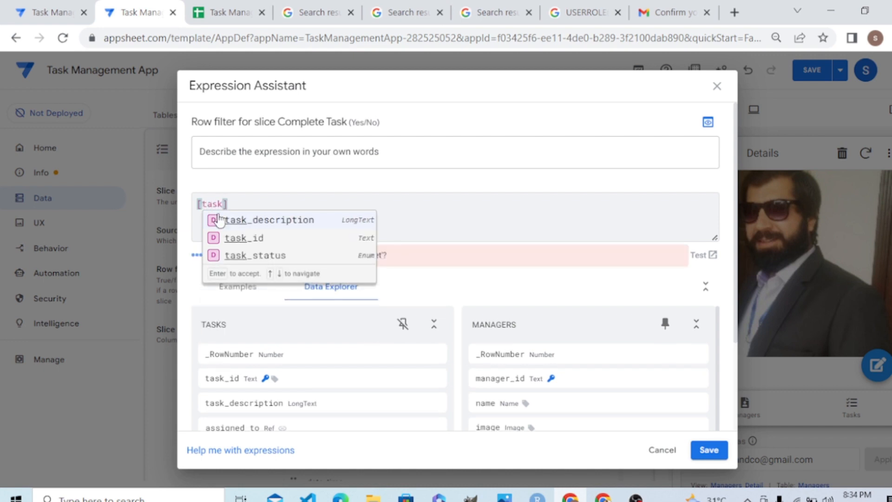
left_click(272, 256)
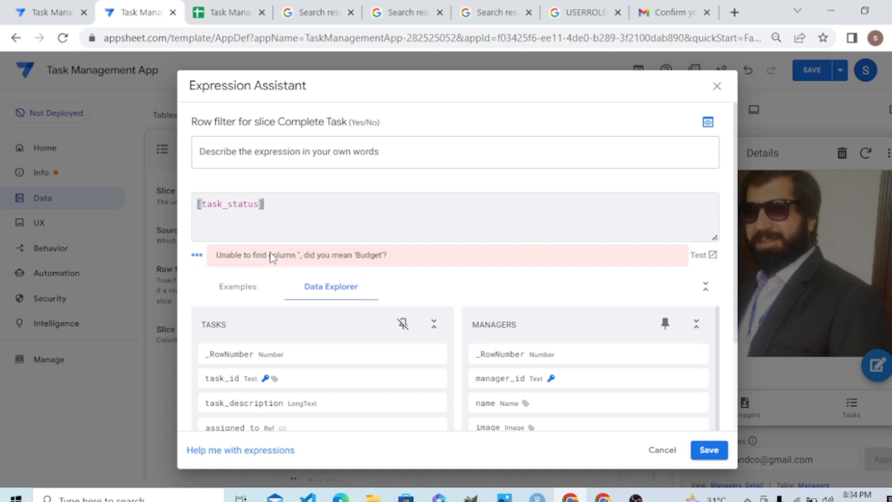
type("=")
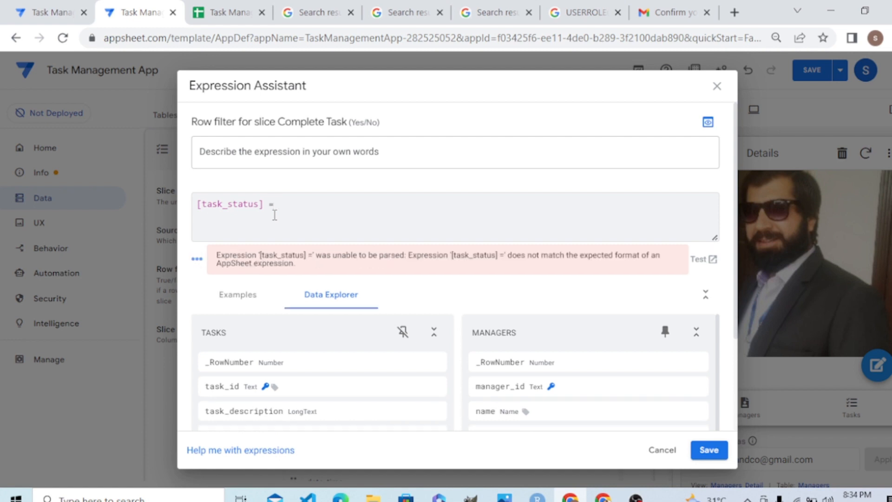
type("\"Complete")
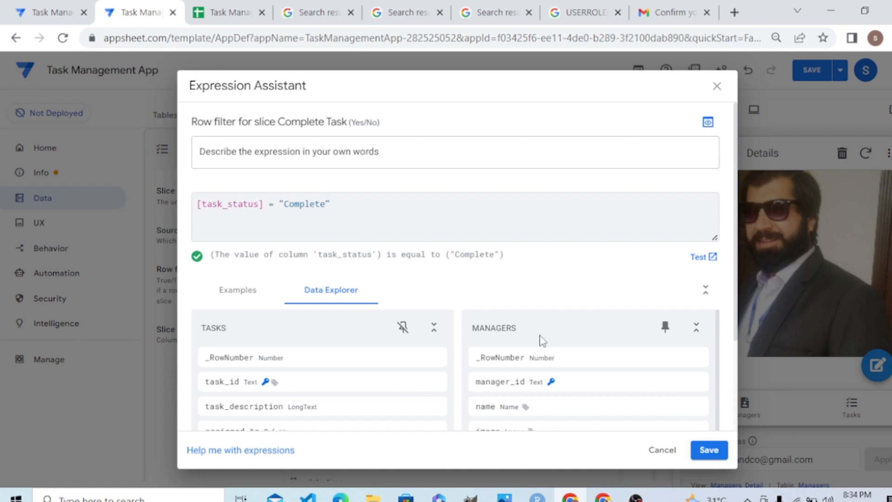
left_click(707, 451)
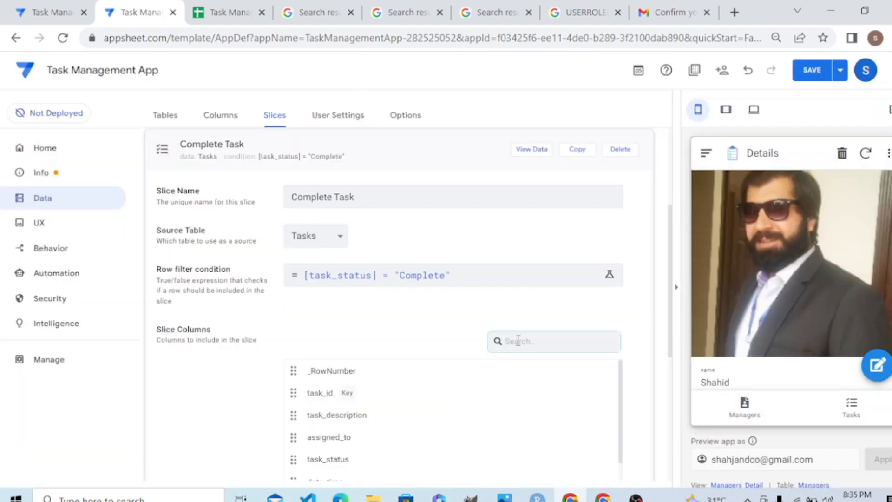
left_click(455, 170)
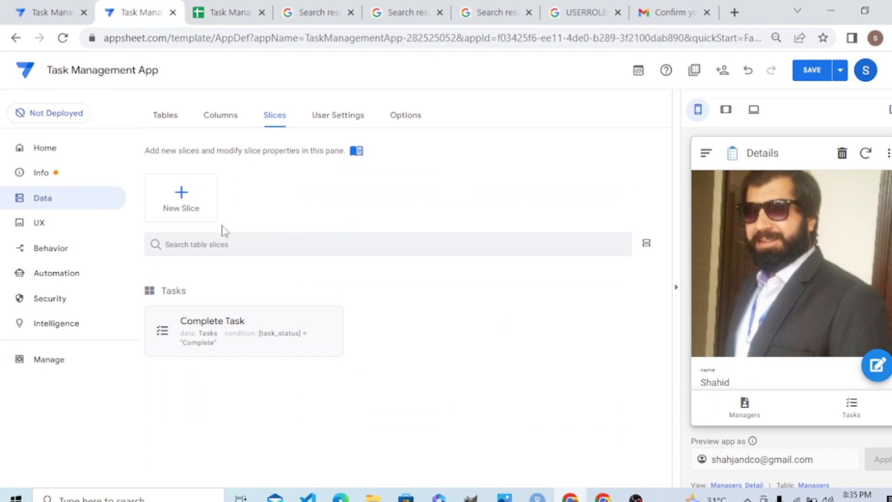
- Create another blank slice named Inprogress Tasks with Tasks as its source table
left_click(183, 197)
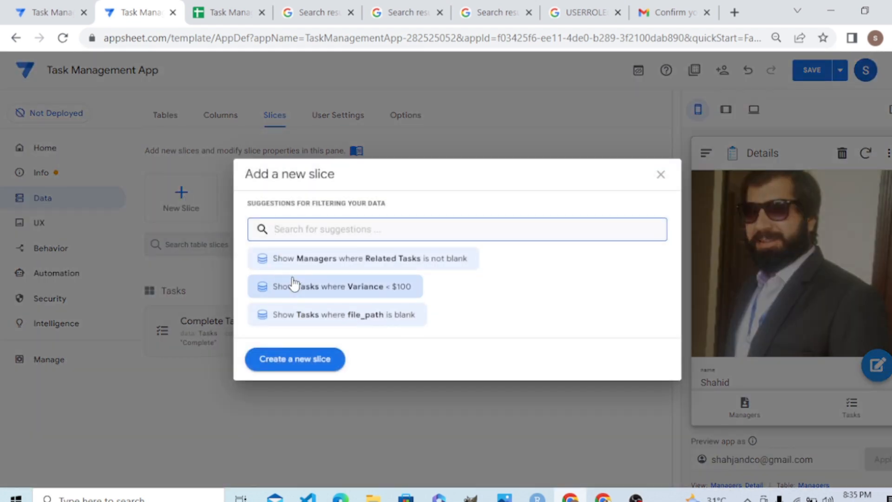
left_click(296, 360)
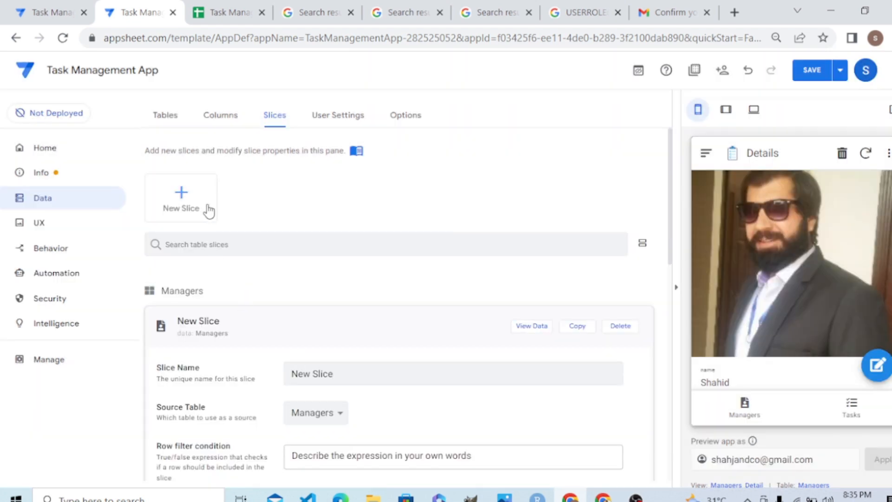
left_click(353, 371)
key("BackSpace")
key("BackSpace")
key("BackSpace")
key("BackSpace")
key("BackSpace")
key("BackSpace")
key("BackSpace")
key("BackSpace")
key("BackSpace")
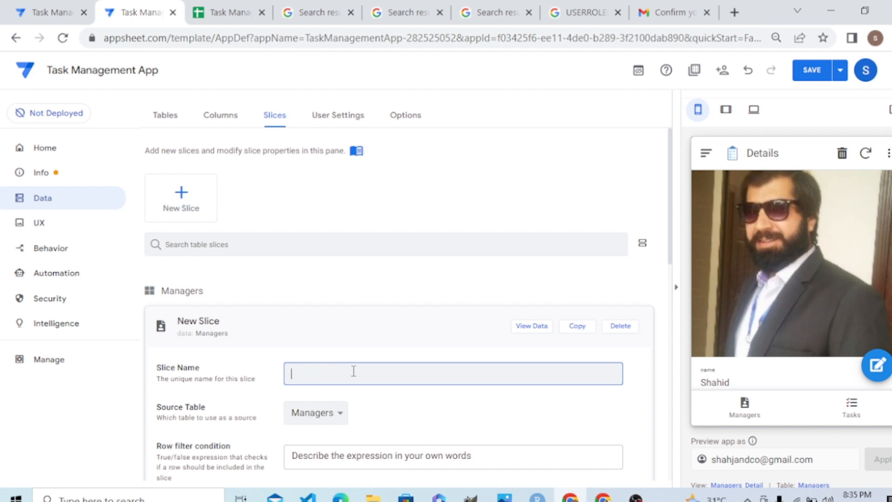
type("In")
type("-progres")
type("s")
type(" Ts")
type("sks")
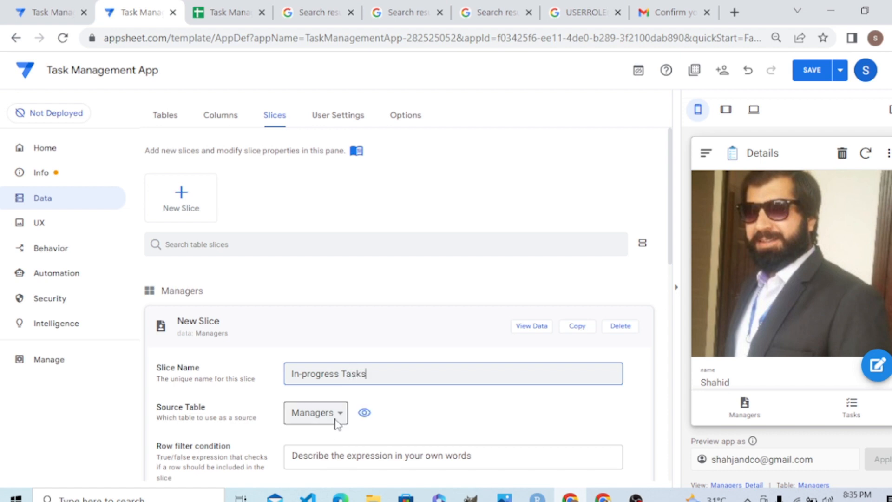
left_click(338, 418)
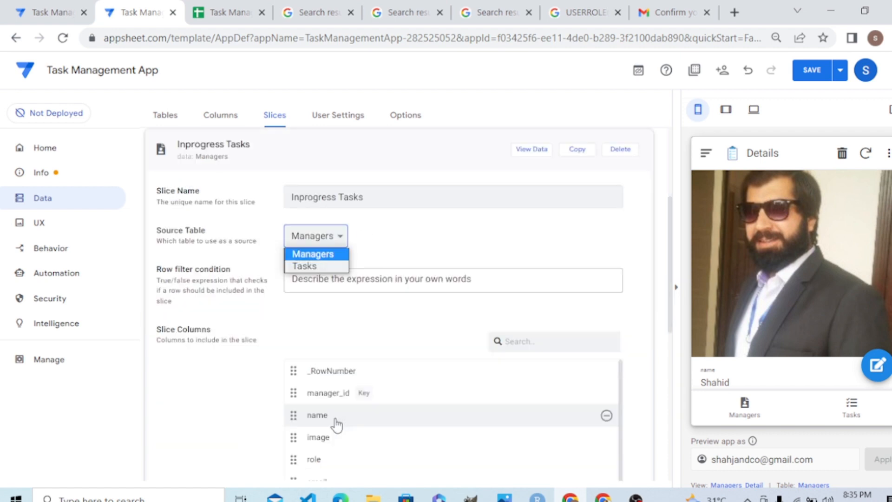
left_click(316, 267)
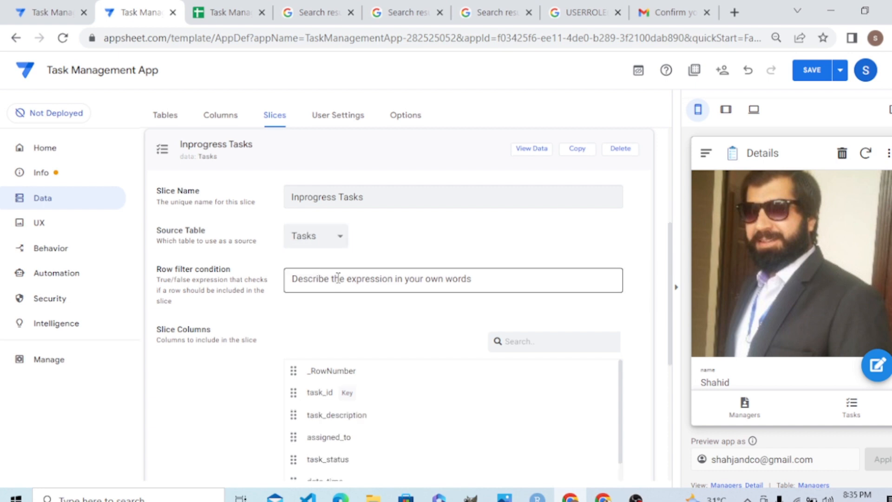
- Give the Inprogress Tasks slice the custom row filter [task_status] = "In-progress" and save the expression
left_click(381, 282)
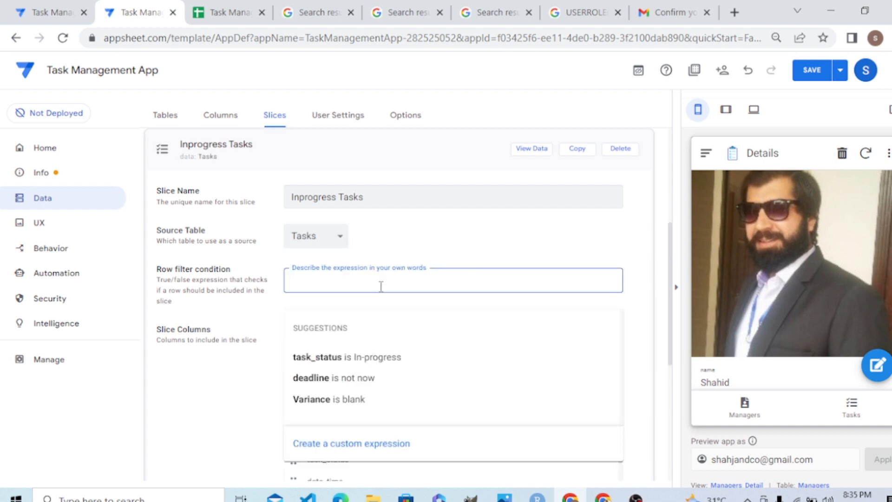
left_click(369, 443)
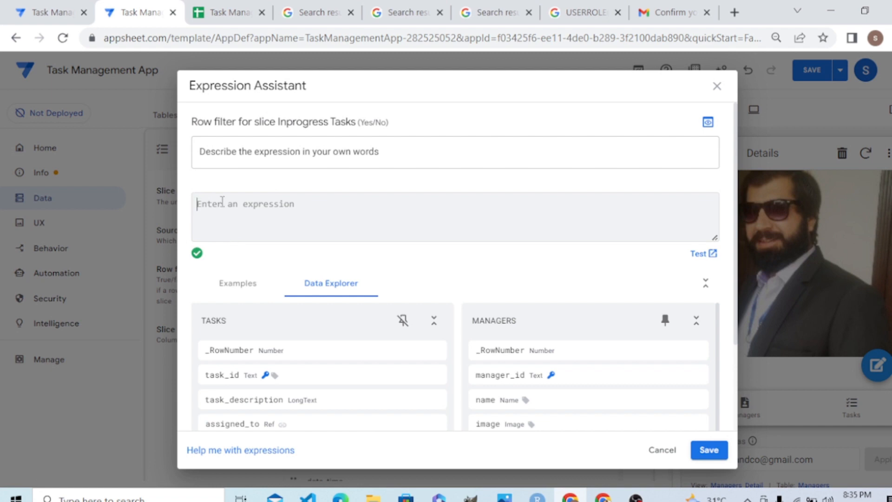
type("[")
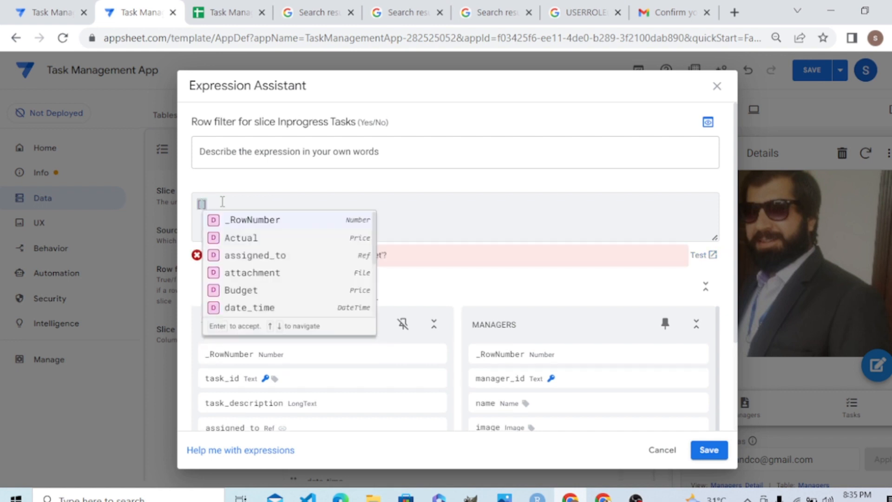
type("tas")
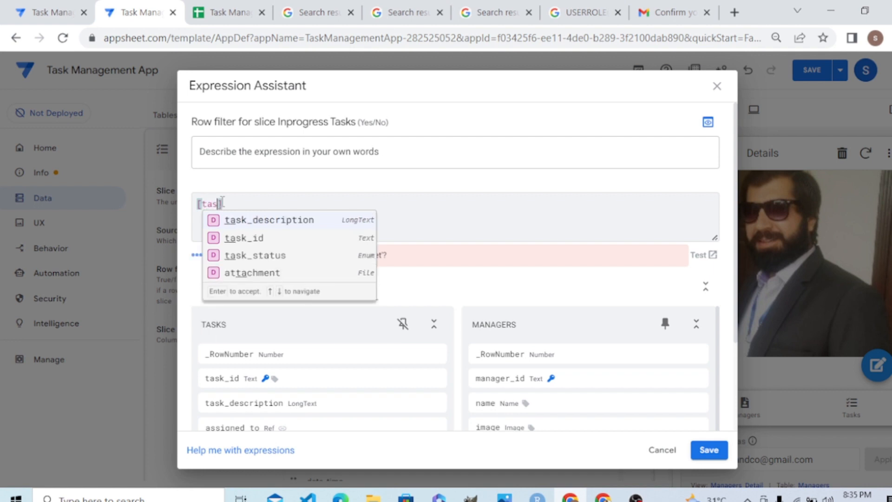
left_click(255, 257)
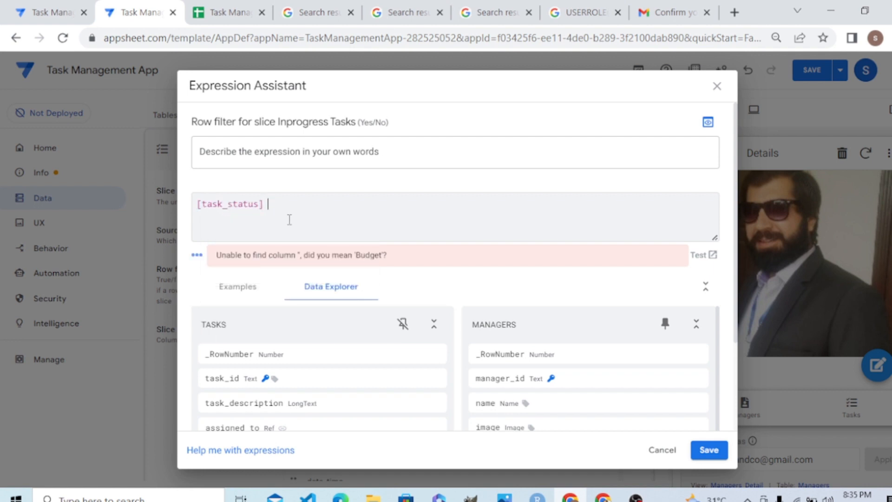
type("= \"In-progress")
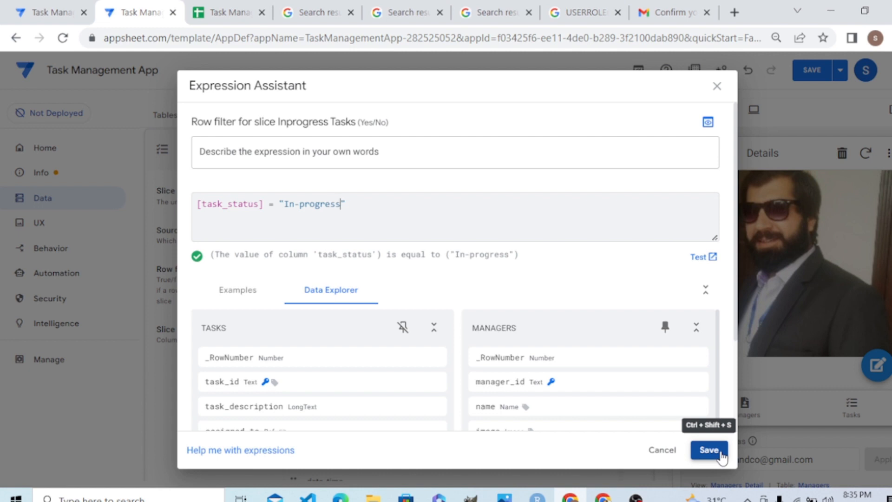
left_click(721, 455)
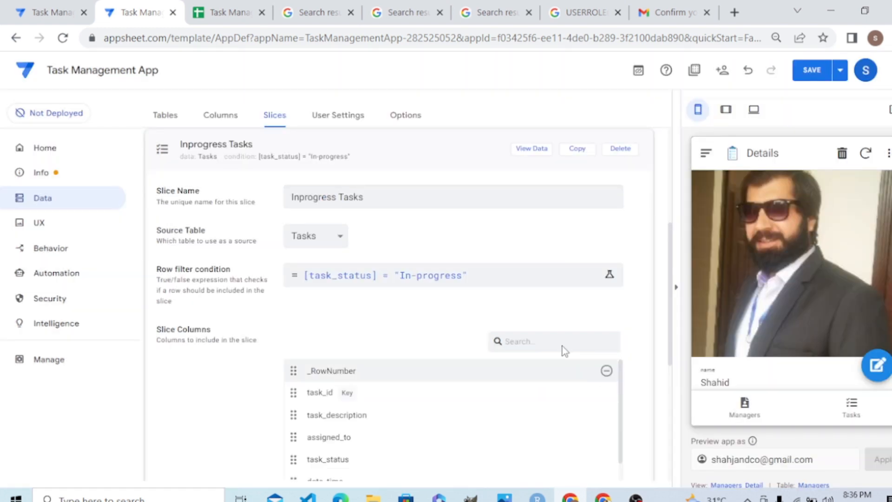
left_click(453, 165)
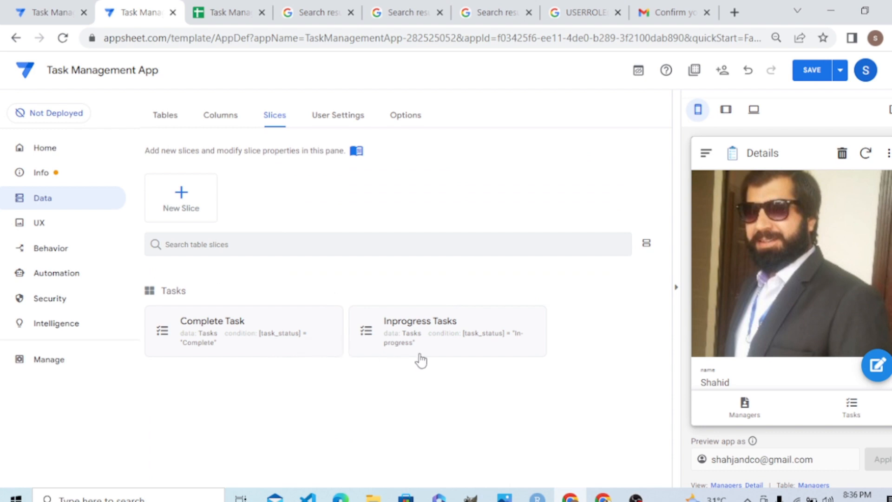
- Rename the Complete Task slice as Complete Tasks
left_click(292, 343)
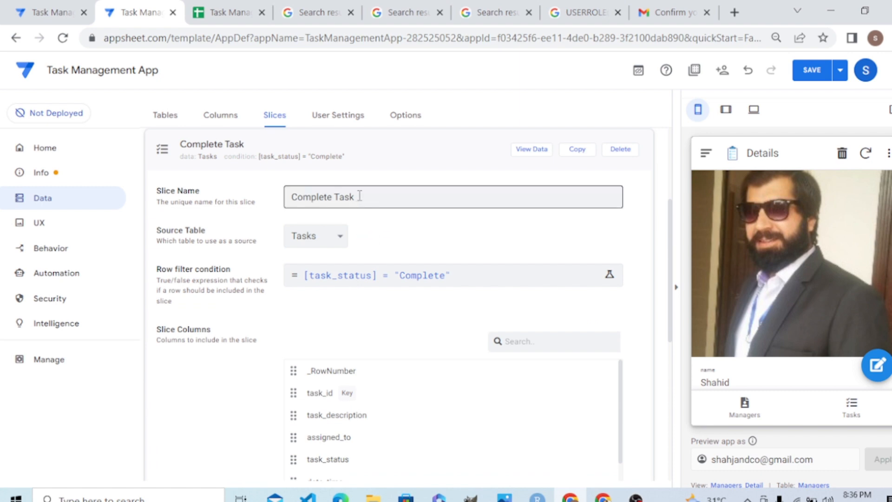
left_click(357, 196)
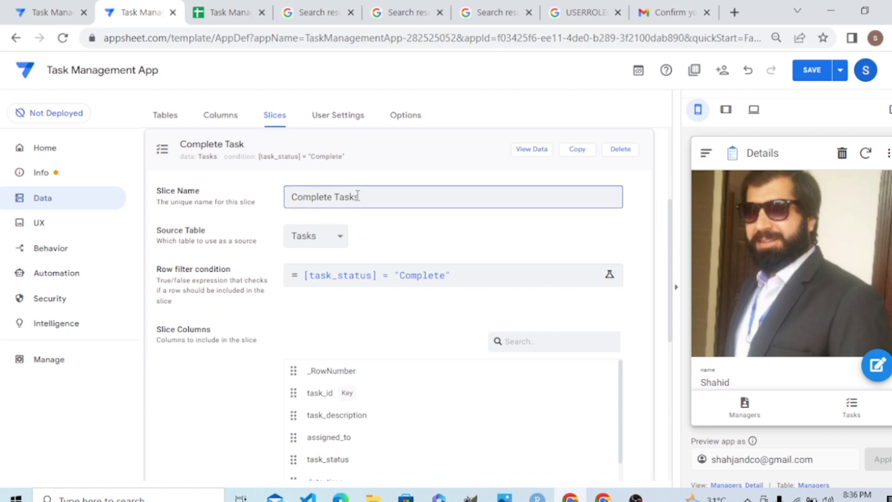
left_click(418, 147)
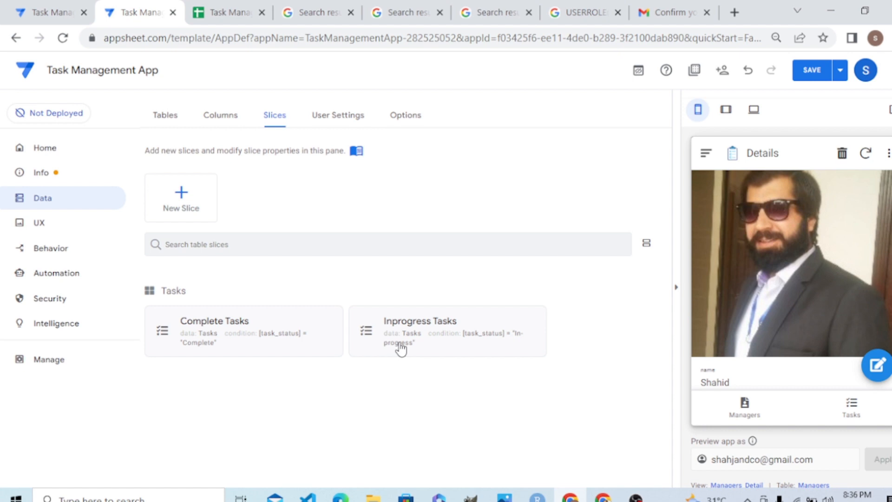
- Create a new UX view and name it Complete Tasks
left_click(58, 227)
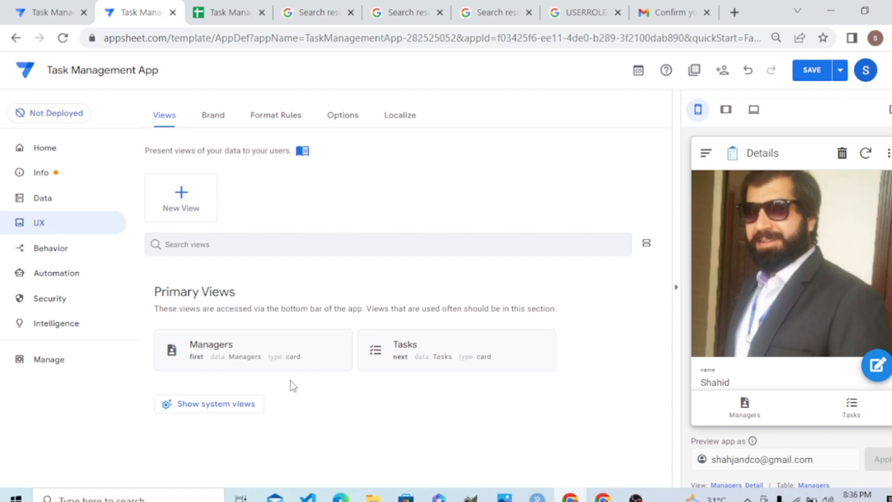
left_click(189, 212)
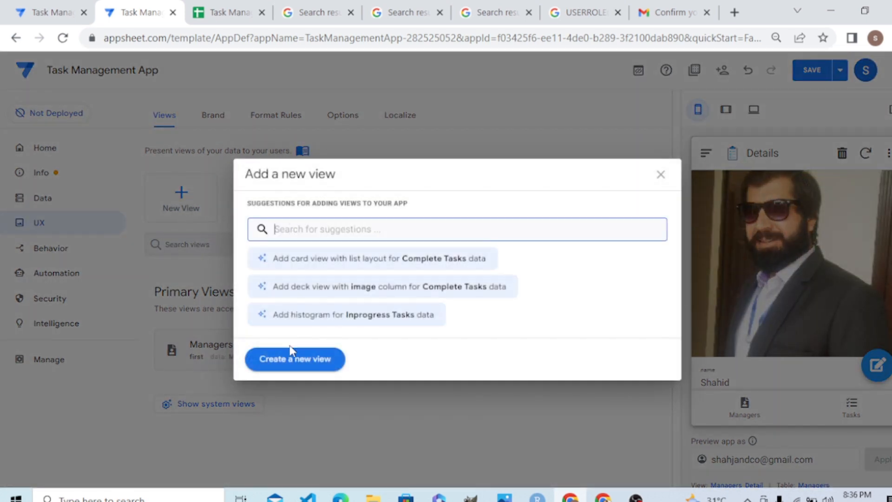
left_click(292, 366)
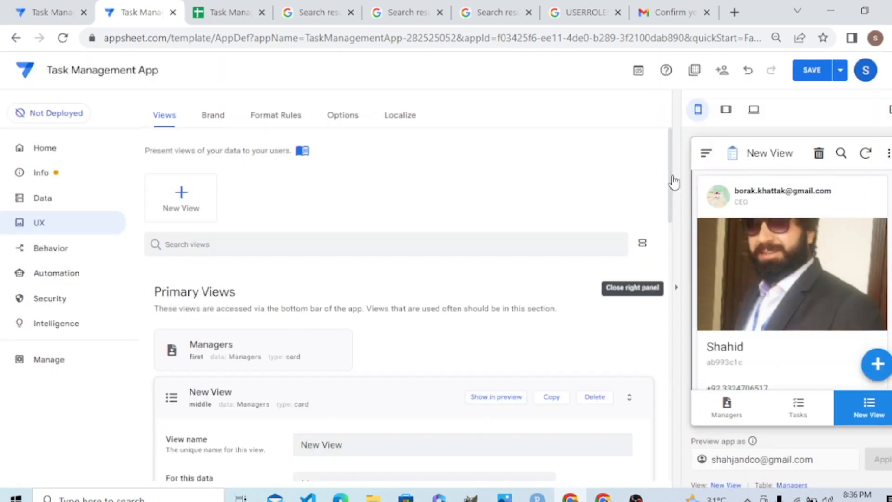
left_click_drag(672, 181, 668, 214)
left_click(390, 312)
key("BackSpace")
key("BackSpace")
key("BackSpace")
key("BackSpace")
key("BackSpace")
key("BackSpace")
key("BackSpace")
key("BackSpace")
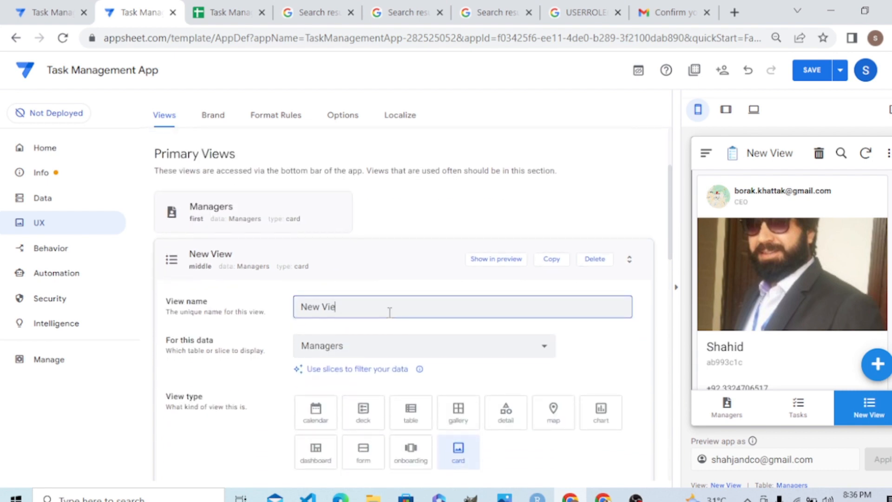
type("Complete Tasks")
- Use the Complete Tasks slice as the data for the Complete Tasks view
left_click(436, 347)
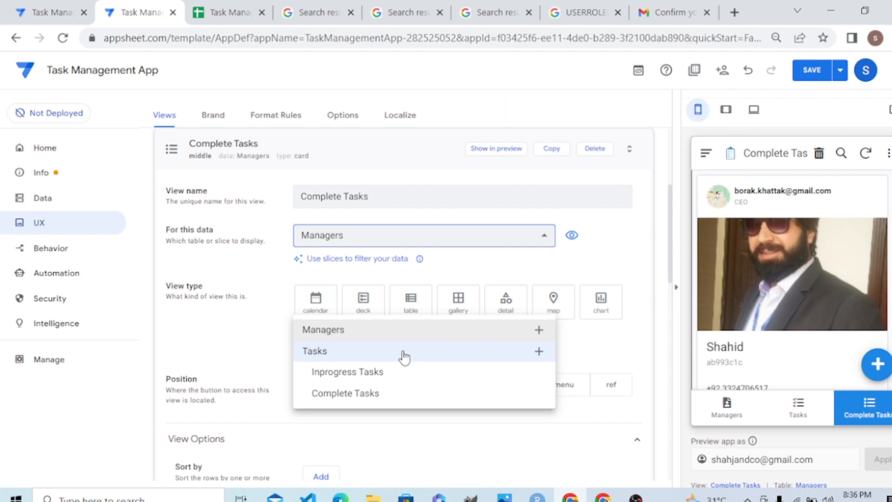
left_click(369, 395)
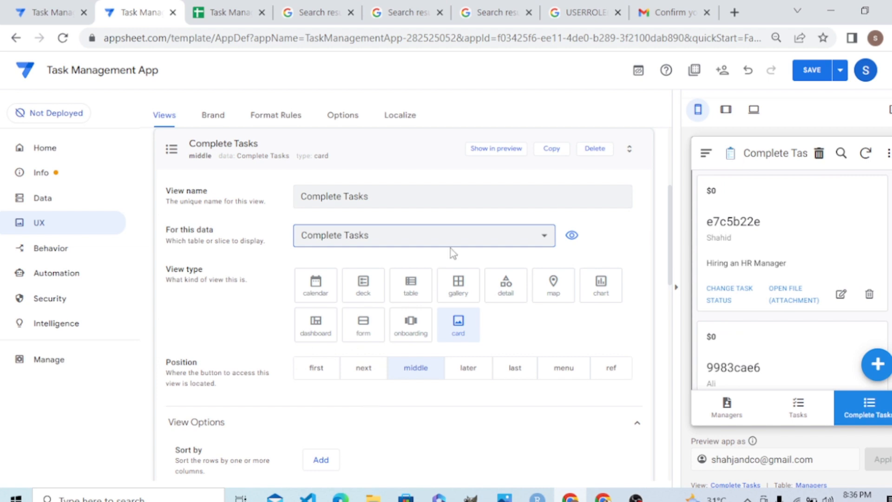
left_click(461, 240)
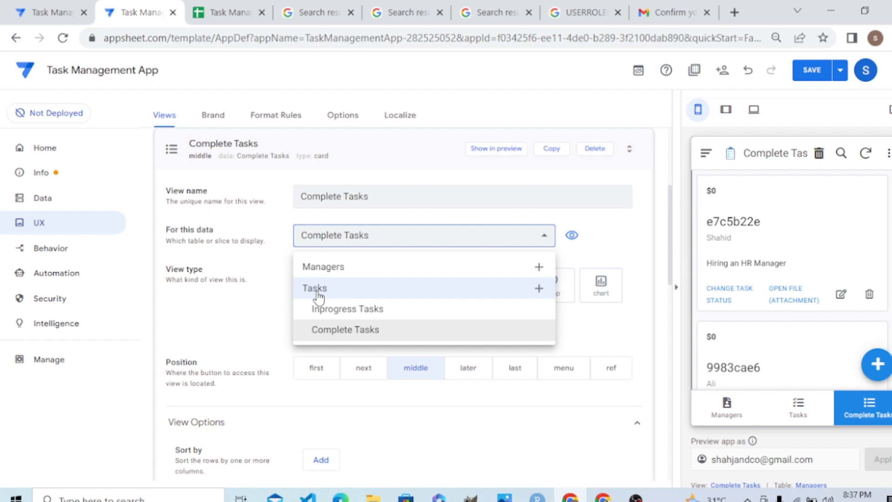
left_click(336, 331)
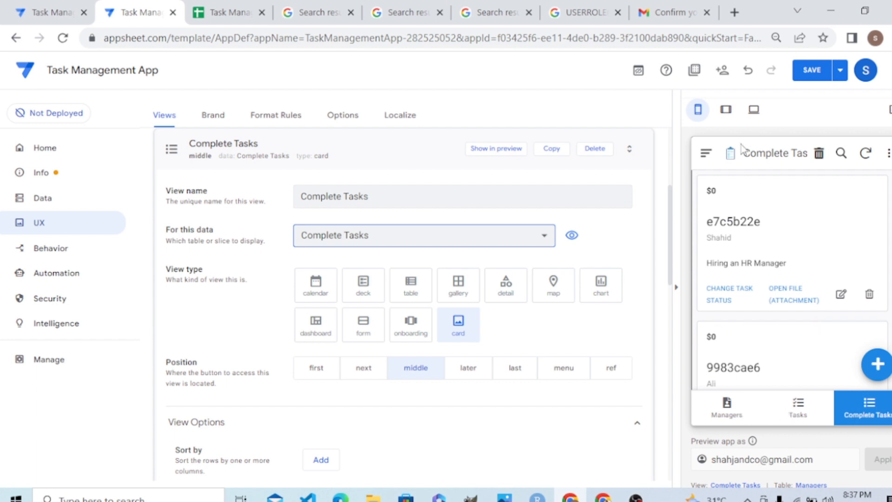
- Set the Complete Tasks view's position to ref and collapse its settings
left_click(707, 153)
left_click(708, 154)
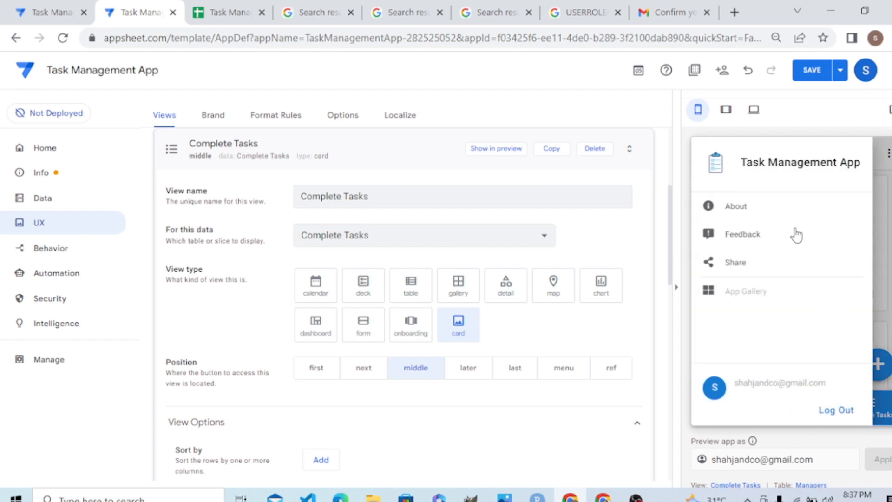
left_click(887, 292)
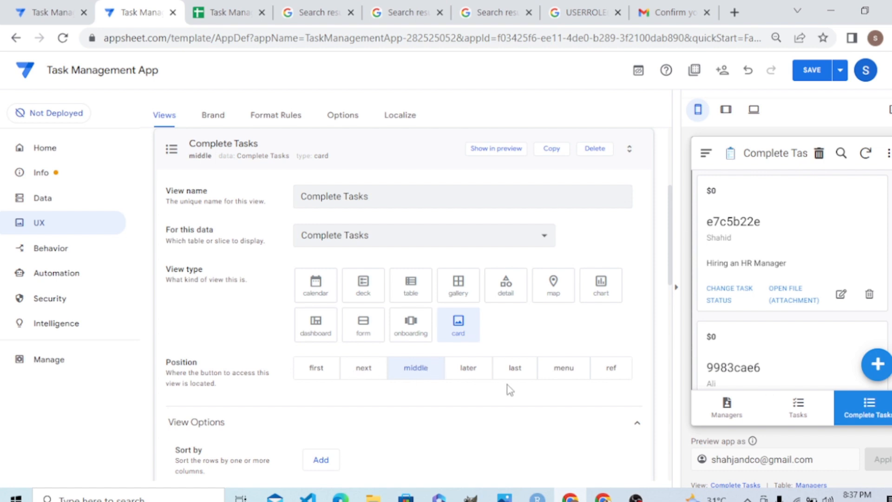
left_click(611, 369)
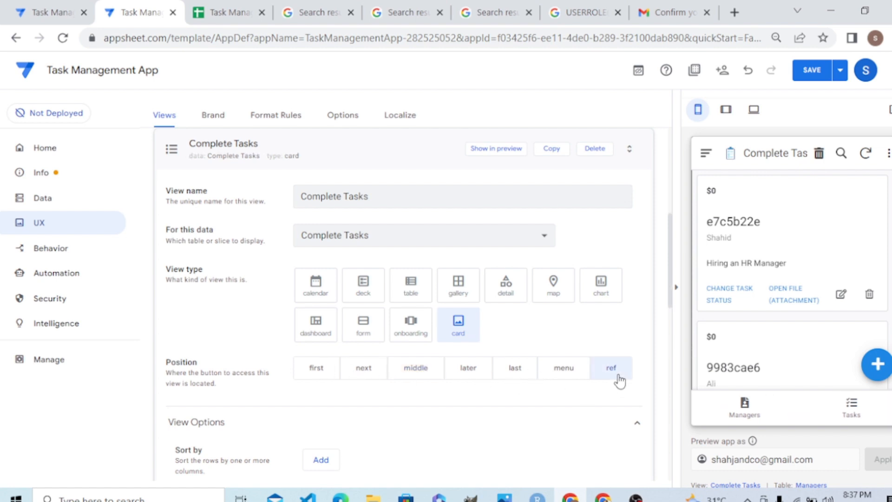
left_click(404, 168)
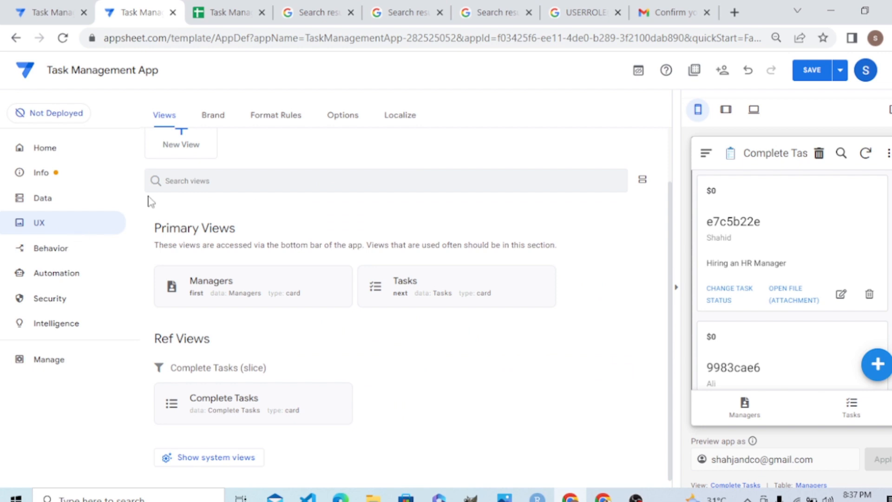
- Create another new view and name it In-progress Tasks
left_click(181, 158)
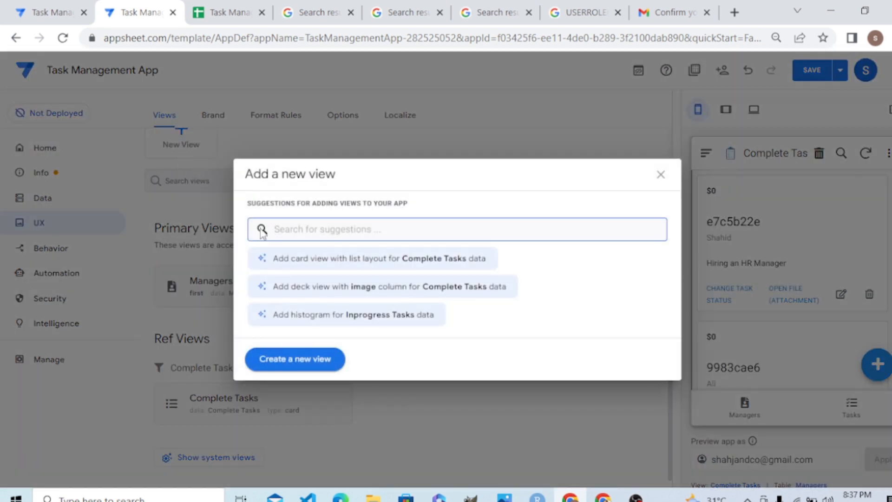
left_click(297, 361)
left_click(398, 402)
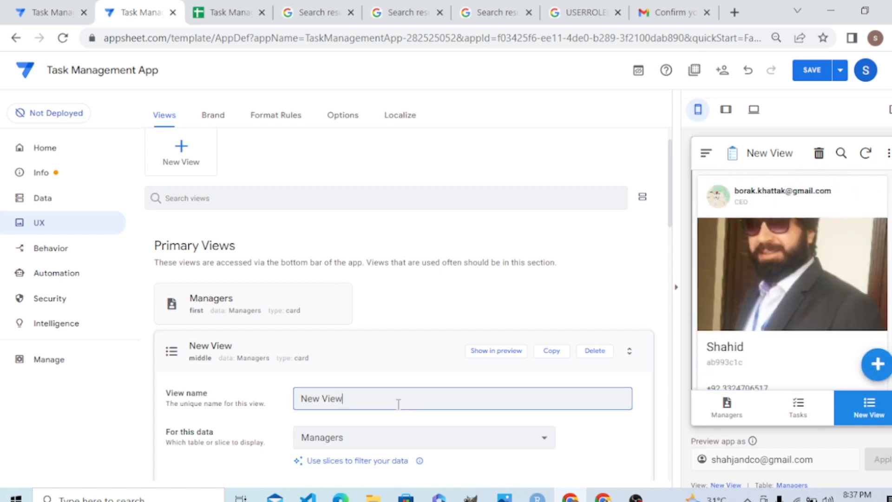
key("BackSpace")
key("BackSpace")
key("BackSpace")
key("BackSpace")
key("BackSpace")
key("BackSpace")
key("BackSpace")
type("In-progress Tasks")
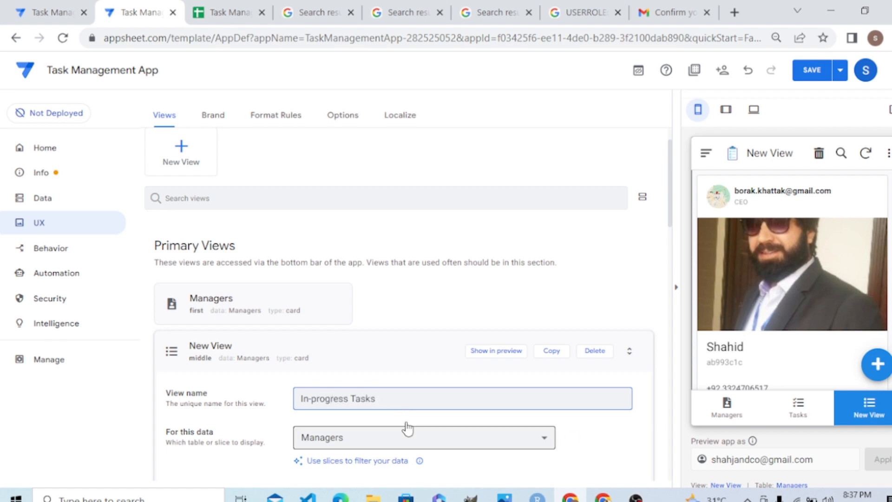
- Use the Inprogress Tasks slice as data for the In-progress Tasks view and set its position to ref
left_click(407, 430)
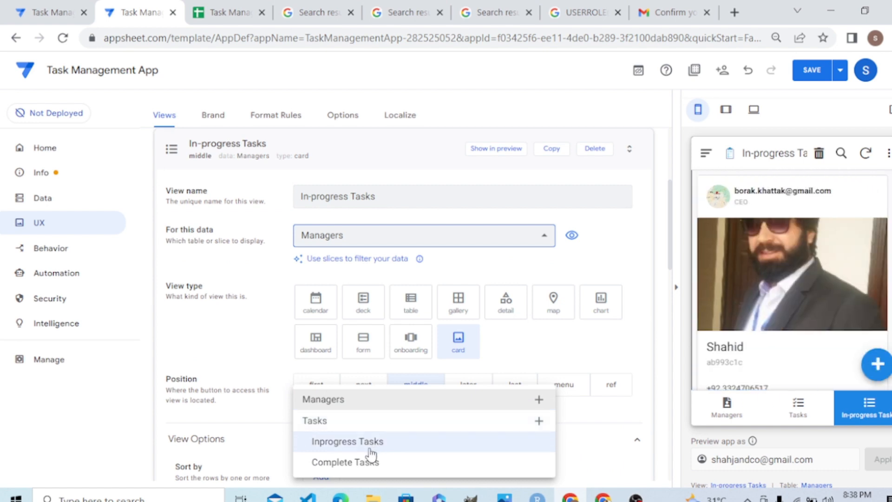
left_click(366, 447)
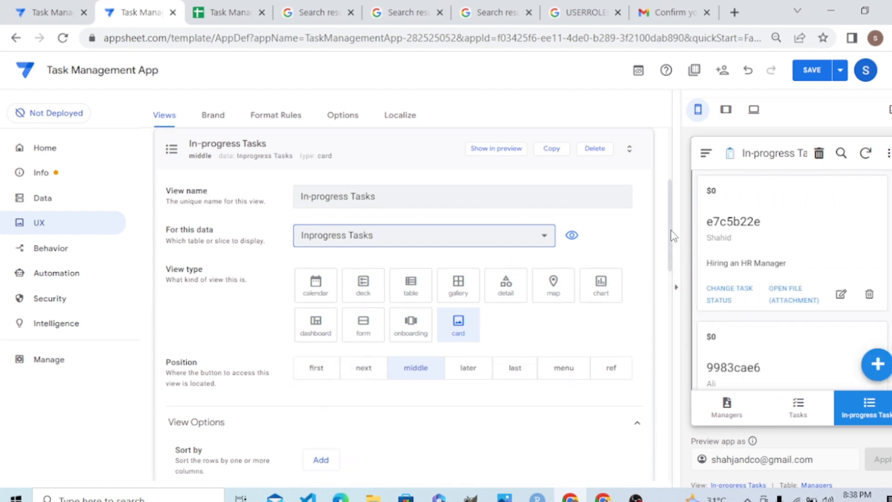
left_click_drag(671, 239, 673, 262)
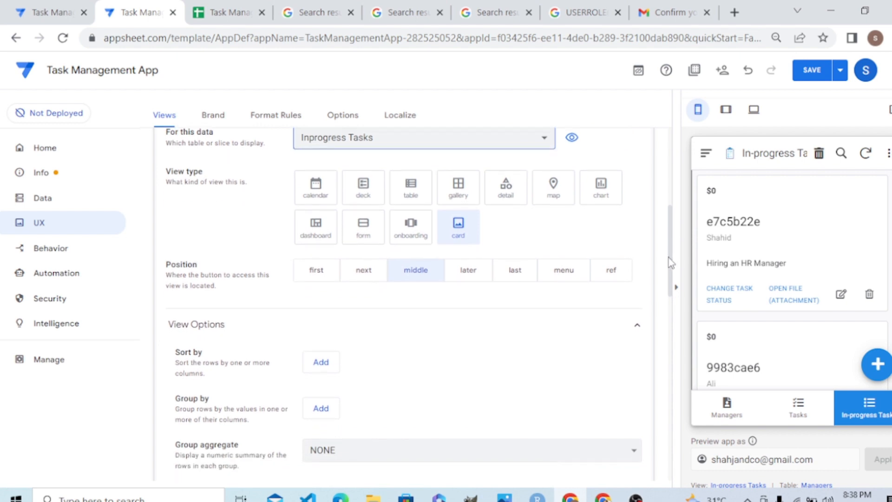
left_click(620, 277)
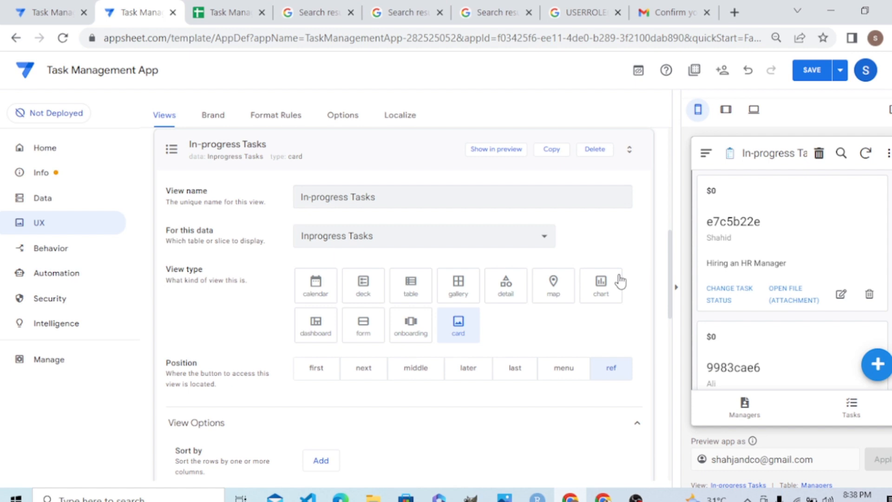
left_click(402, 155)
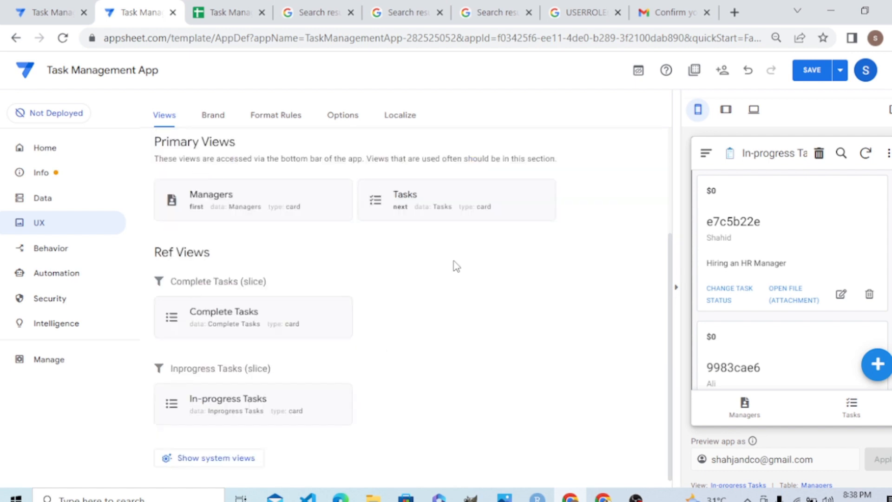
- Create a third new view and name it Tasks Overview
scroll(668, 347, "up", 1)
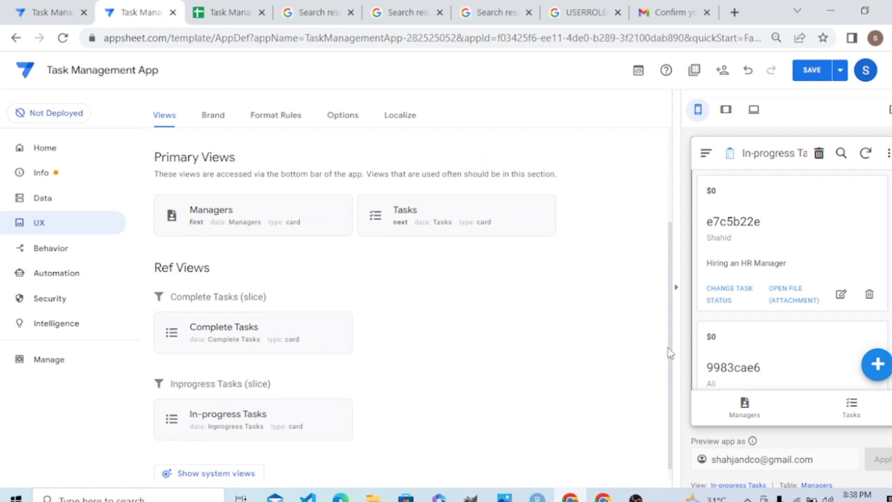
left_click_drag(668, 345, 668, 311)
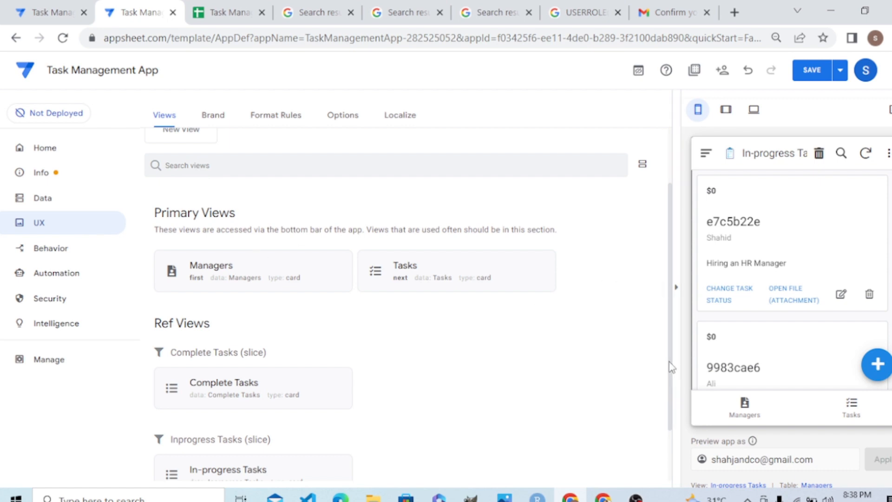
scroll(670, 343, "up", 1)
scroll(669, 339, "up", 1)
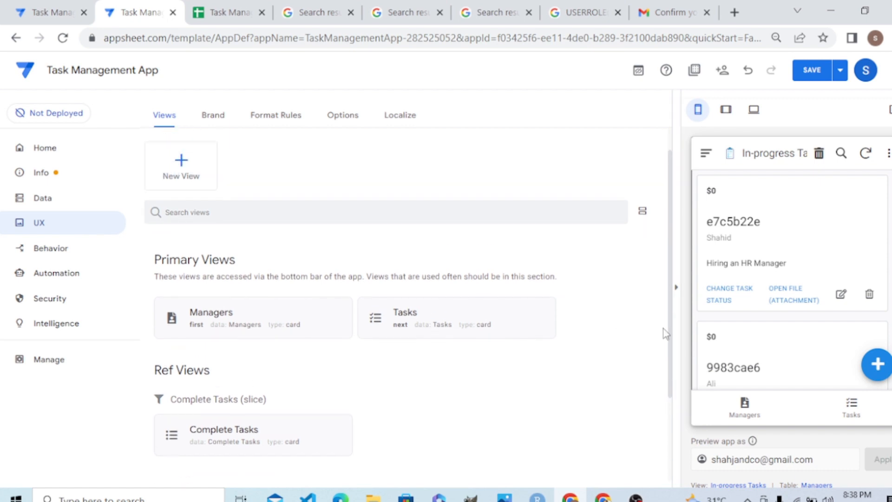
left_click(204, 177)
left_click(287, 360)
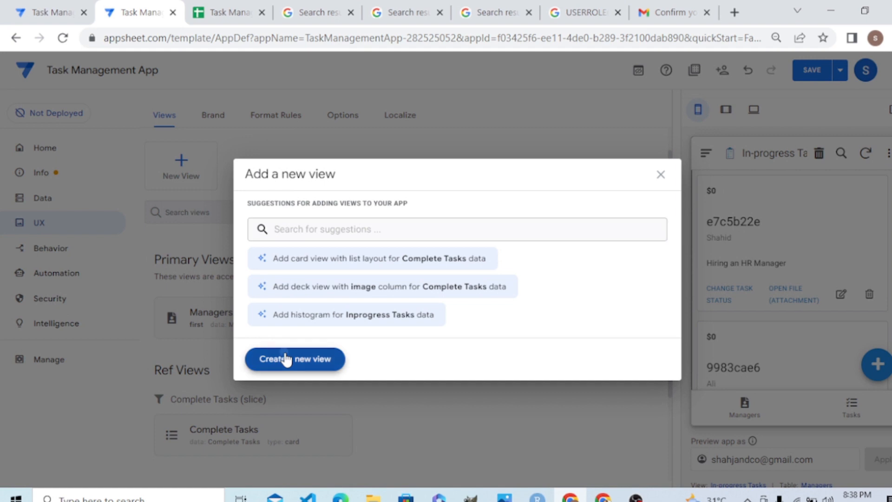
left_click(408, 408)
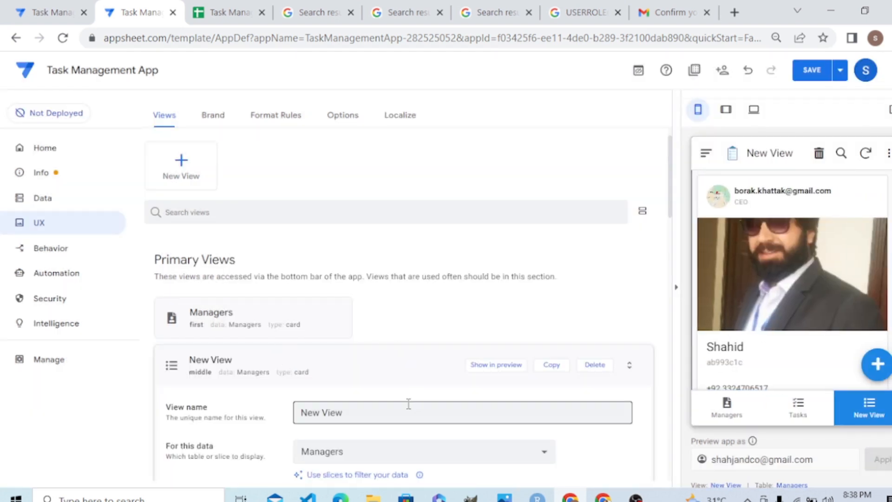
key("BackSpace")
key("BackSpace")
key("BackSpace")
key("BackSpace")
key("BackSpace")
key("BackSpace")
key("BackSpace")
key("BackSpace")
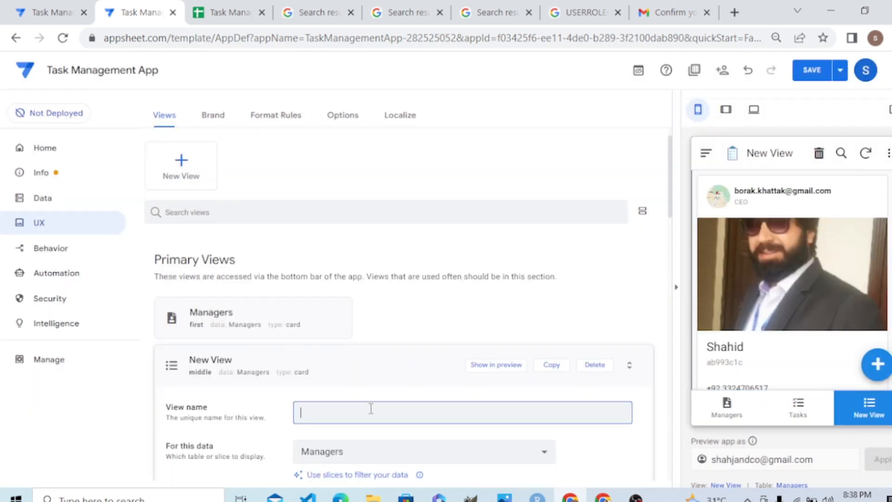
type("Over View")
key("BackSpace")
key("BackSpace")
key("BackSpace")
key("BackSpace")
key("BackSpace")
type("view of")
key("BackSpace")
key("BackSpace")
type("f rt")
key("BackSpace")
key("BackSpace")
key("BackSpace")
key("BackSpace")
key("BackSpace")
key("BackSpace")
key("BackSpace")
key("BackSpace")
key("BackSpace")
key("BackSpace")
key("BackSpace")
type("tTasks Ove")
key("BackSpace")
key("BackSpace")
type("VE")
key("BackSpace")
key("BackSpace")
type("verview")
- Set the Tasks Overview view's type to dashboard
left_click_drag(672, 203, 672, 258)
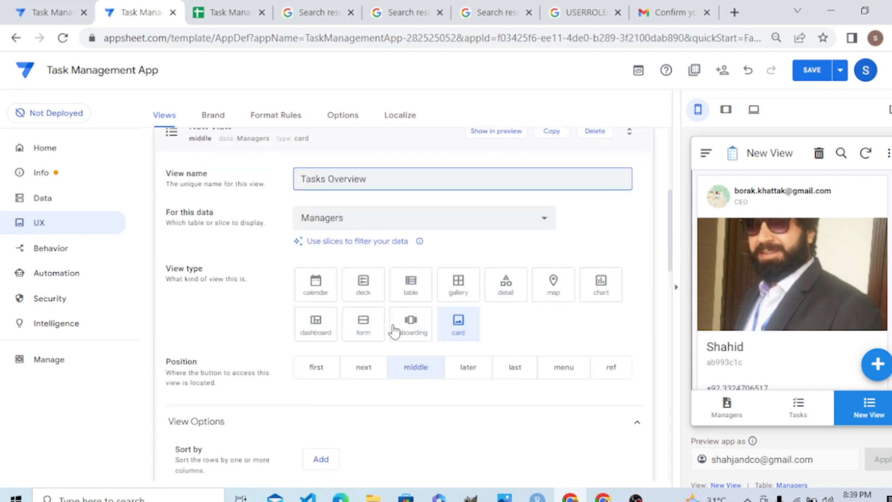
left_click(308, 339)
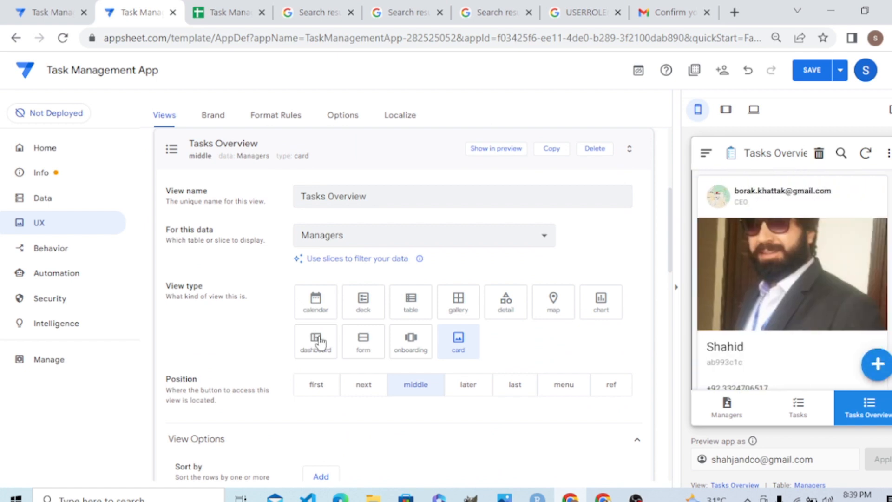
left_click(320, 341)
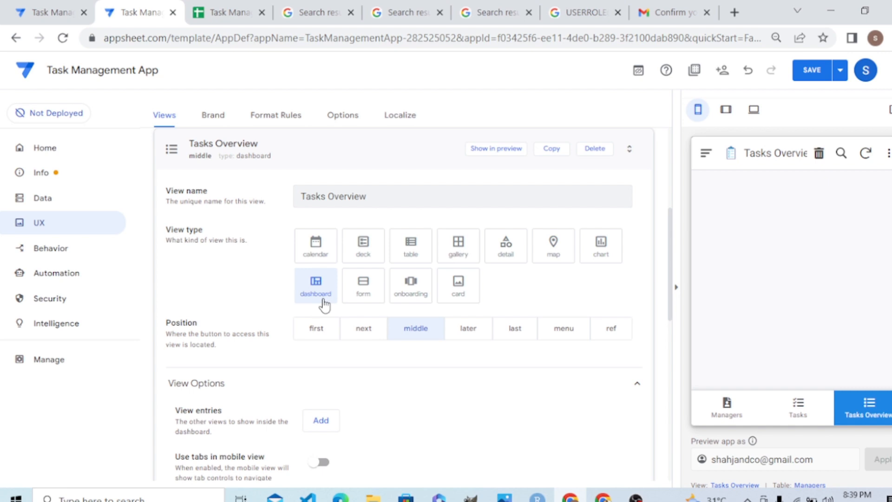
- Add a view entry to the Tasks Overview dashboard that shows the Complete Tasks view
left_click(336, 422)
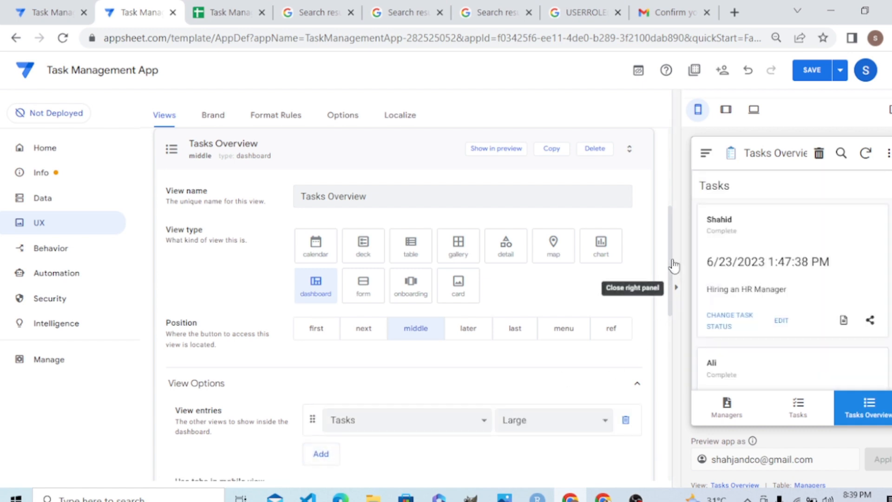
scroll(672, 263, "down", 1)
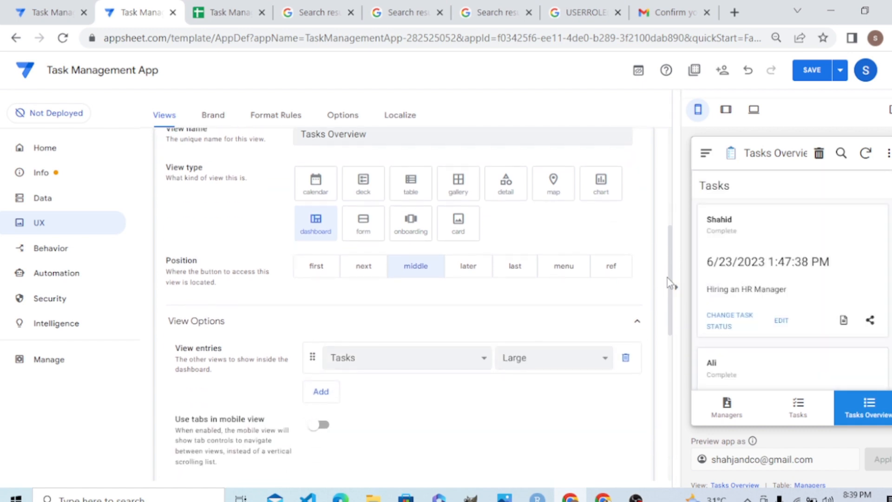
left_click(464, 364)
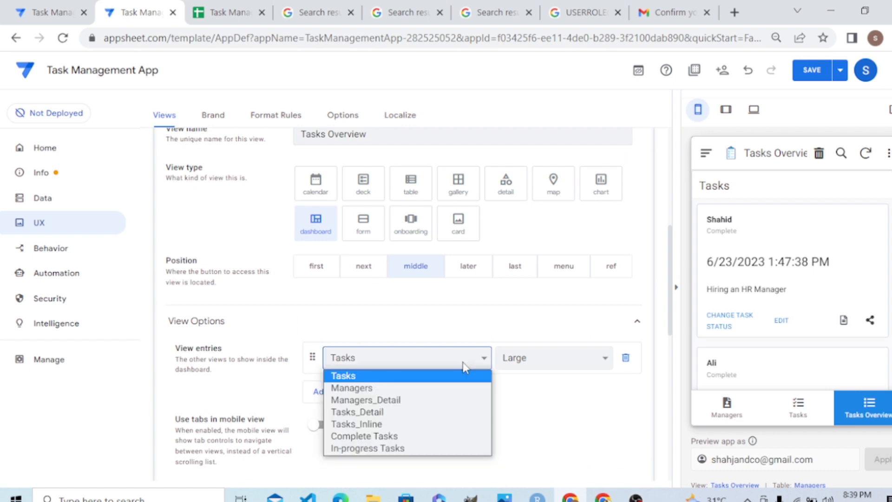
left_click(393, 437)
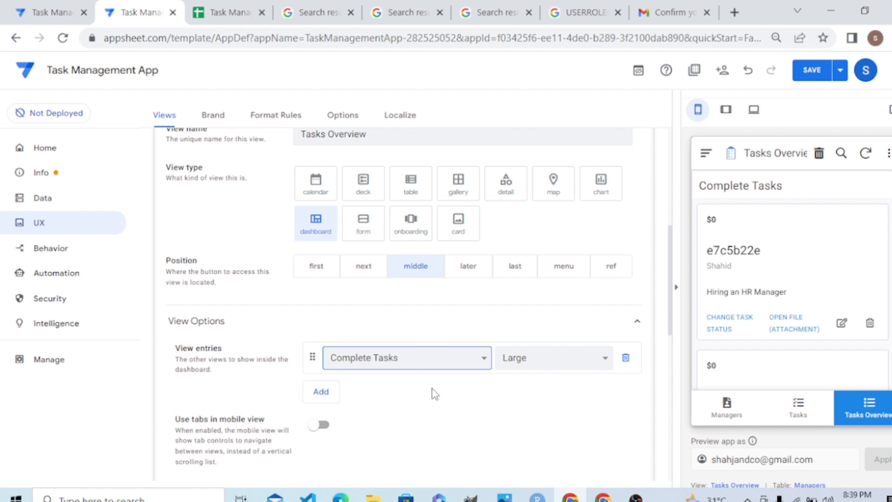
- Add a view entry for In-progress Tasks to the Tasks Overview dashboard and enable tabs in mobile view
left_click(327, 392)
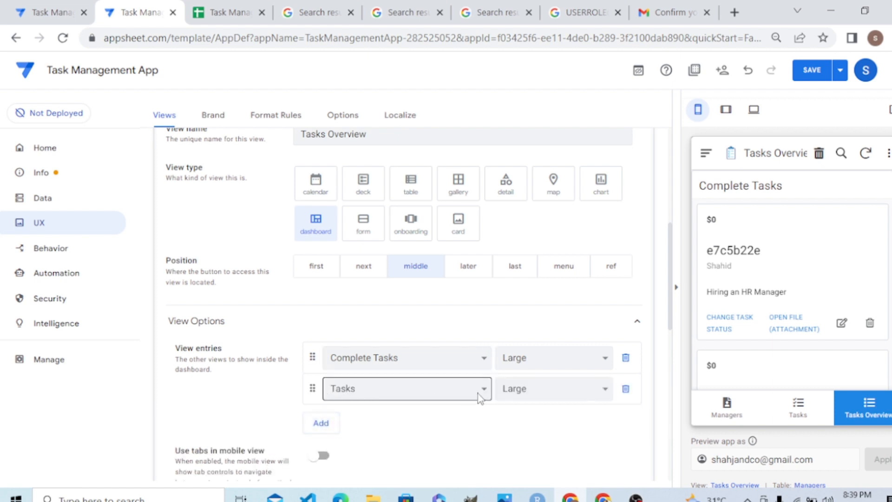
left_click(478, 394)
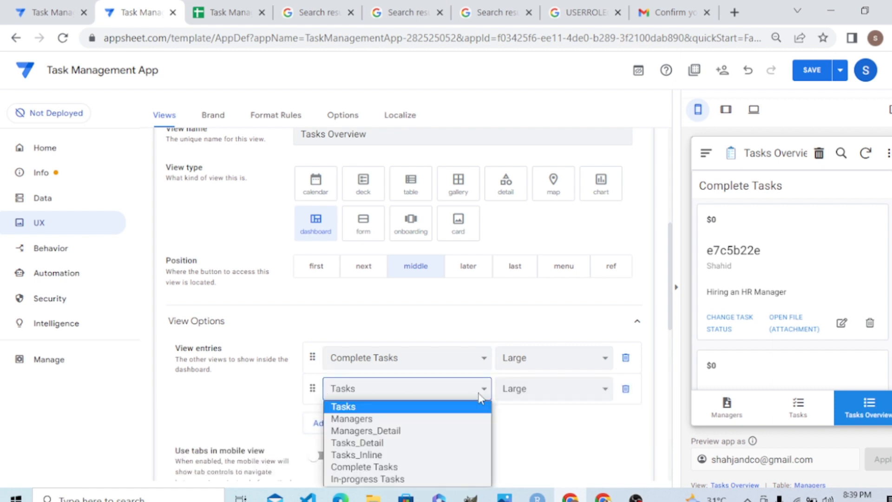
left_click(406, 479)
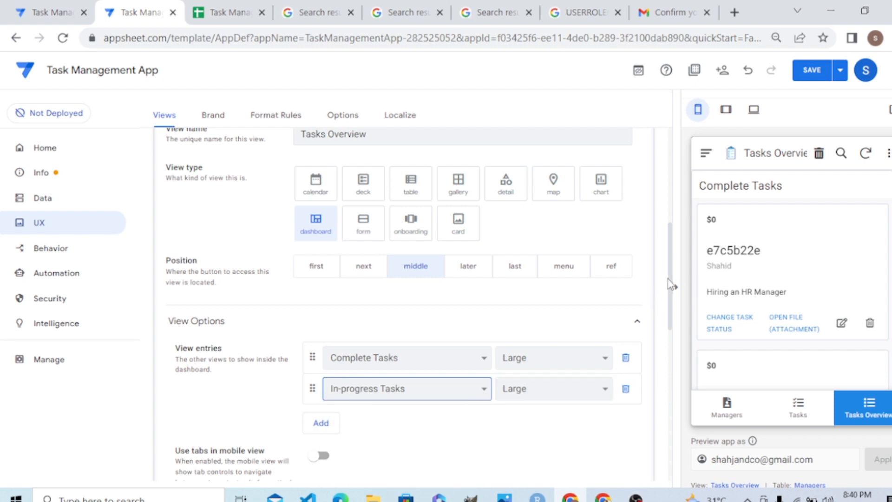
scroll(671, 283, "down", 2)
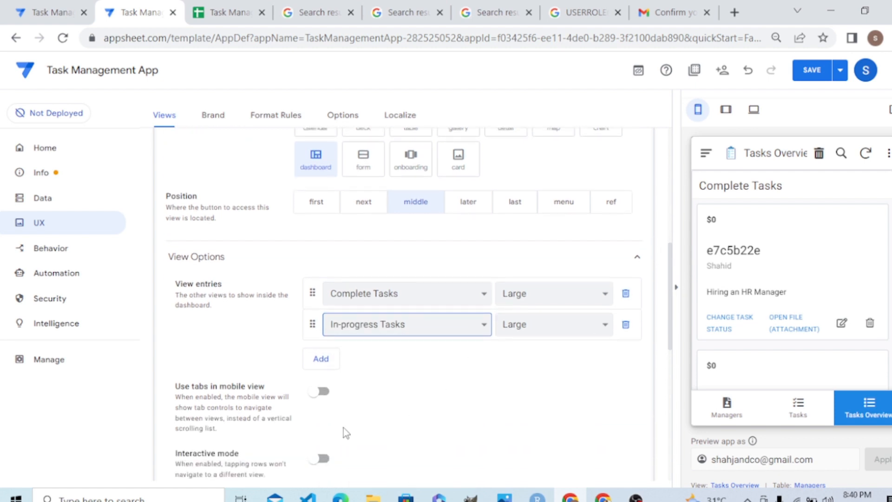
left_click(325, 393)
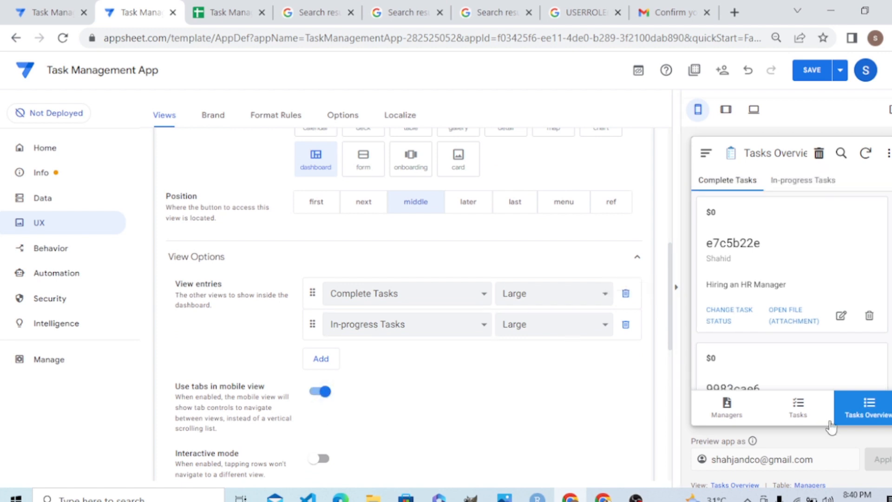
- Examine the cards under the Complete Tasks and In-progress Tasks tabs in the Tasks Overview preview
left_click(877, 414)
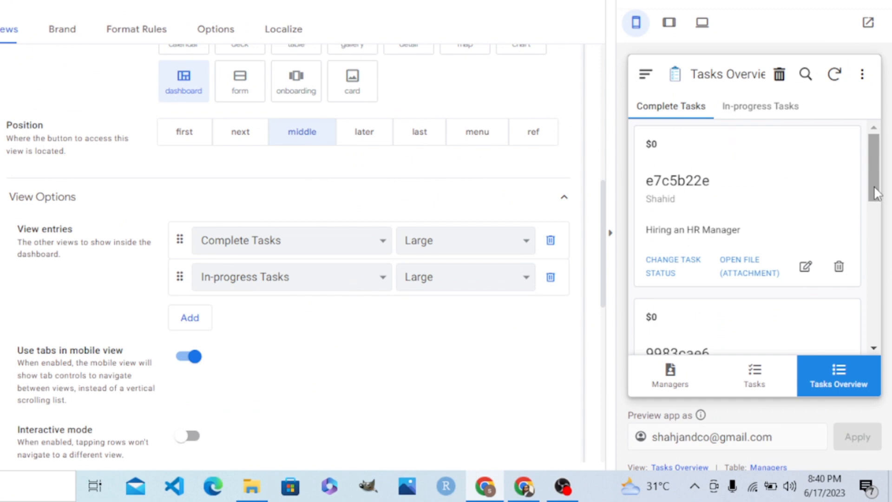
left_click_drag(874, 186, 872, 360)
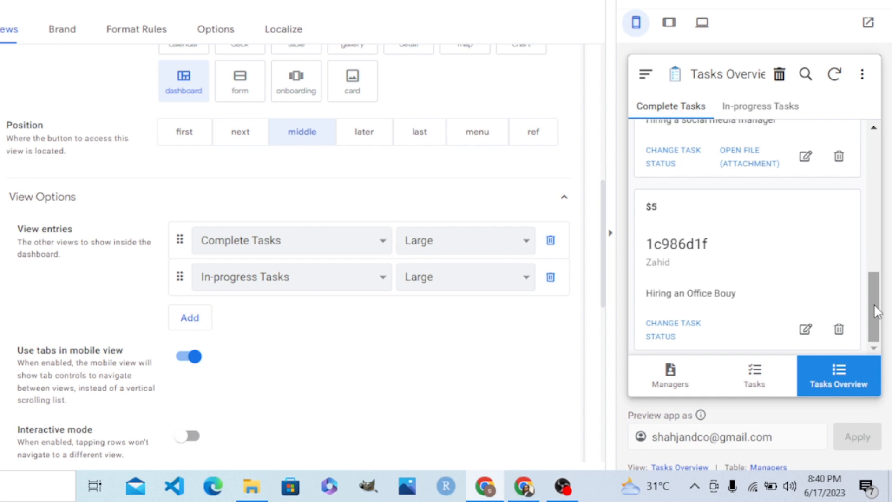
left_click_drag(874, 307, 874, 170)
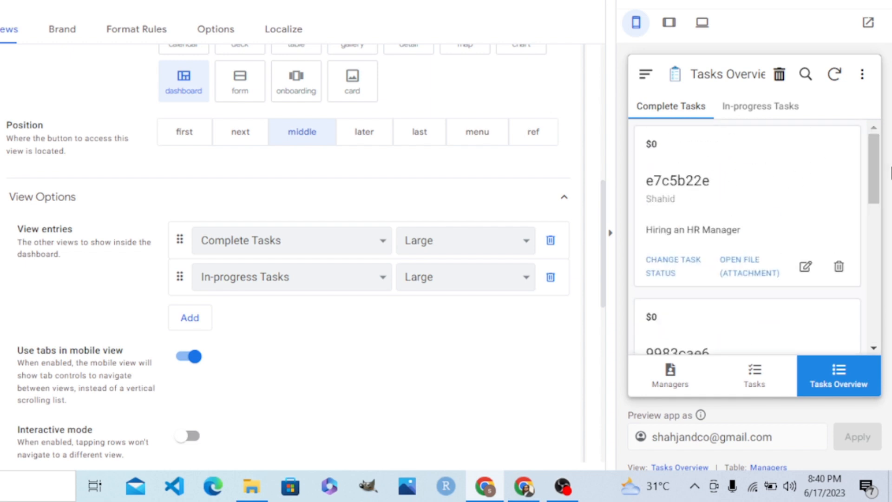
left_click_drag(874, 163, 890, 365)
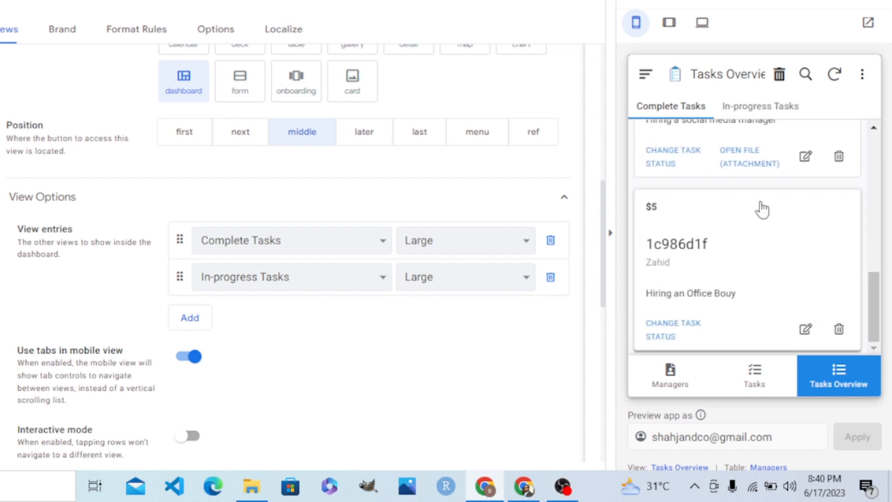
left_click(767, 108)
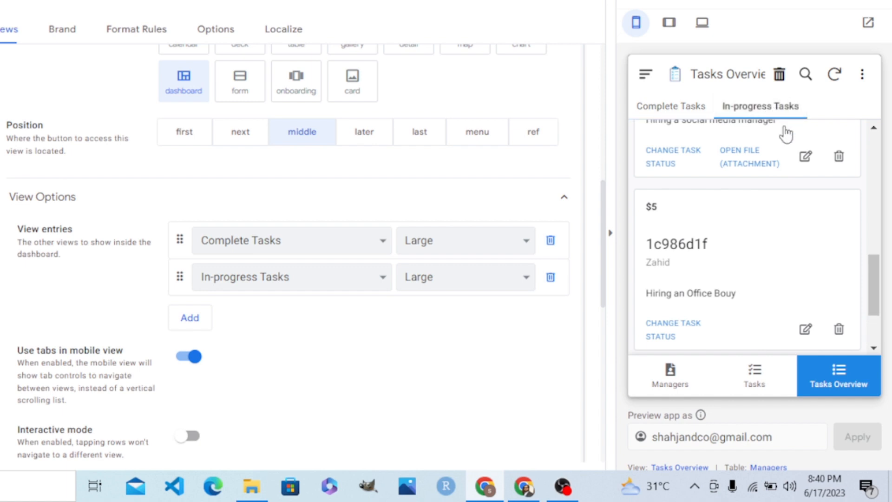
left_click_drag(879, 302, 870, 144)
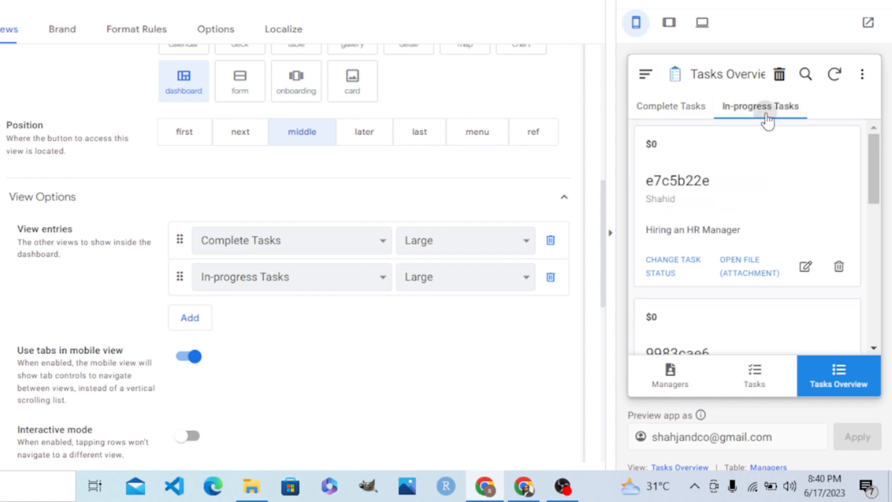
left_click(676, 112)
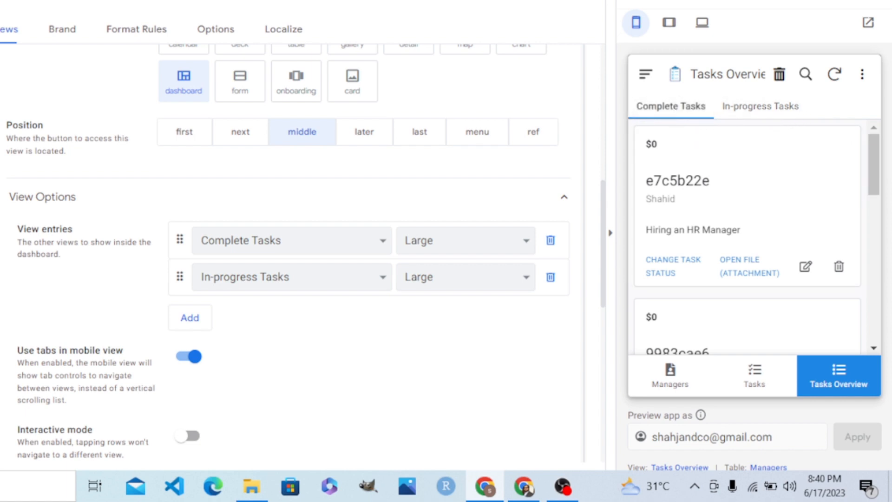
- Save the app and recheck which cards the Complete Tasks and In-progress Tasks tabs show in the preview
left_click(767, 1)
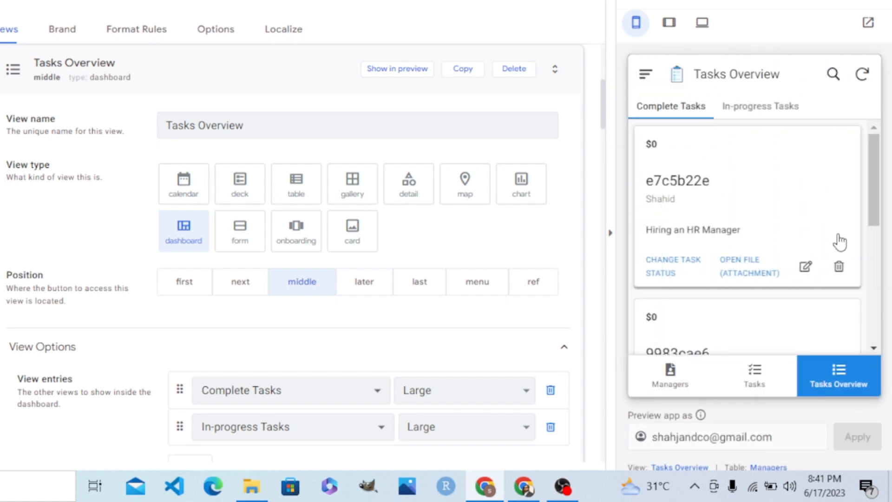
left_click(765, 109)
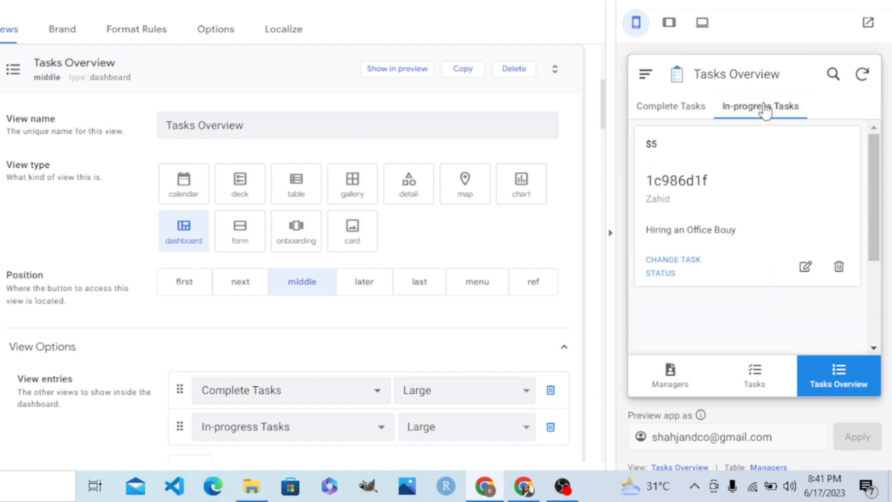
mouse_move(878, 181)
left_mouse_down()
mouse_move(878, 273)
mouse_move(878, 190)
left_mouse_up()
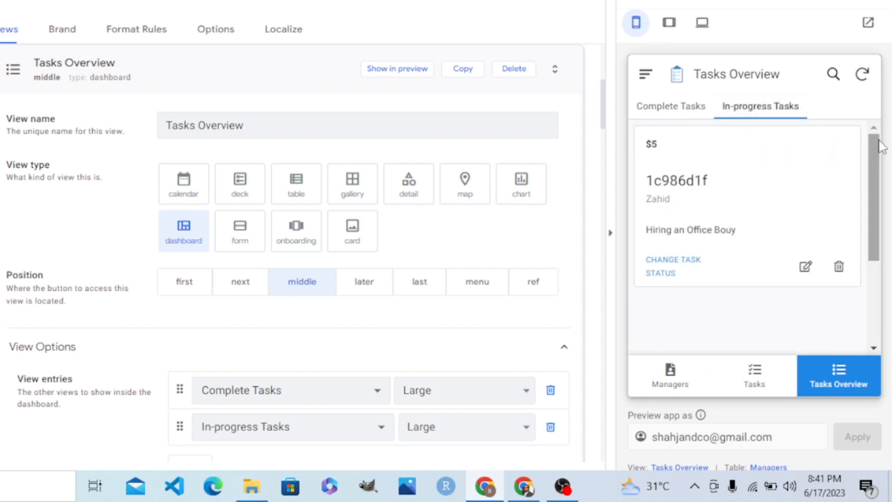
left_click(665, 112)
mouse_move(872, 189)
left_mouse_down()
mouse_move(879, 326)
mouse_move(885, 179)
left_mouse_up()
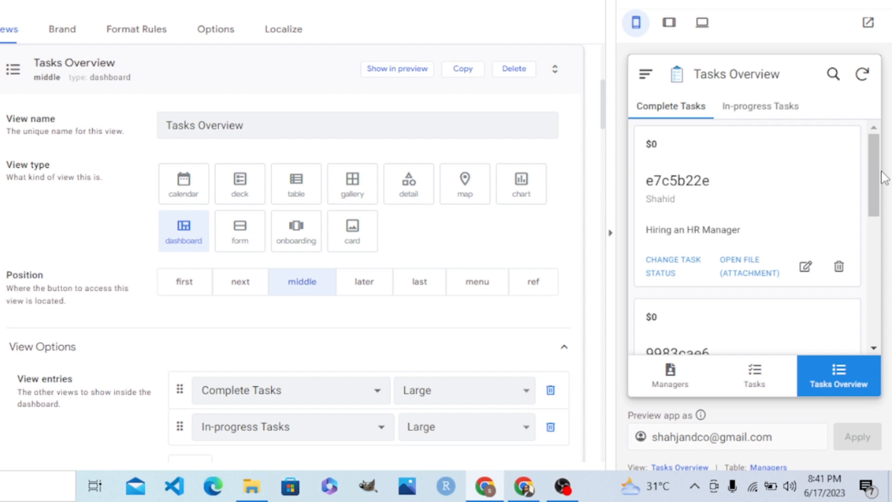
- Open the details from the first Complete Tasks card in the preview and collapse the Tasks Overview view's settings
left_click(652, 159)
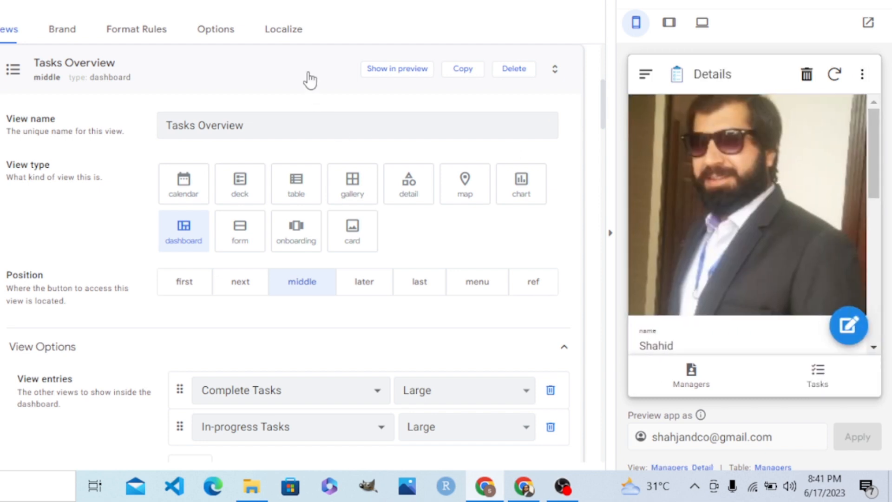
left_click(309, 79)
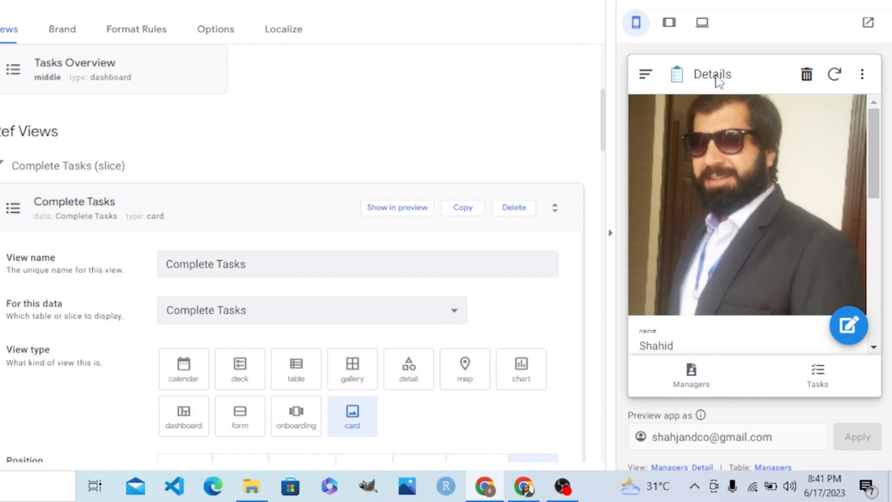